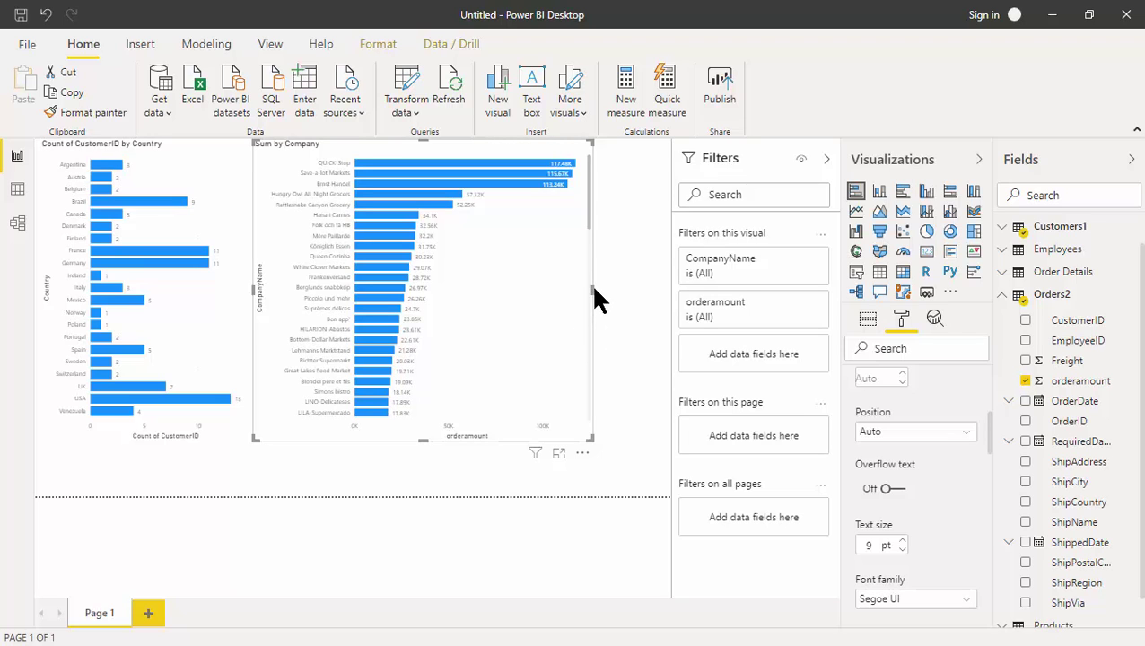
# - Narrow the Sum by Company chart to make room and add an empty slicer beside it
pyautogui.moveTo(591, 290); pyautogui.dragTo(429, 315)
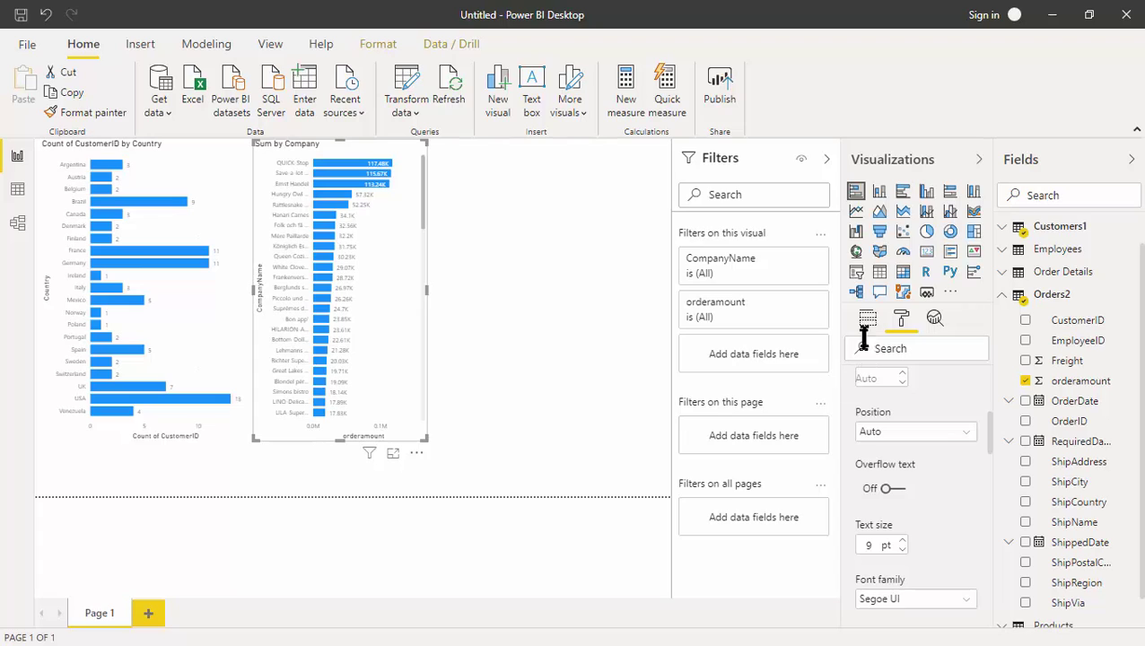
pyautogui.click(529, 241)
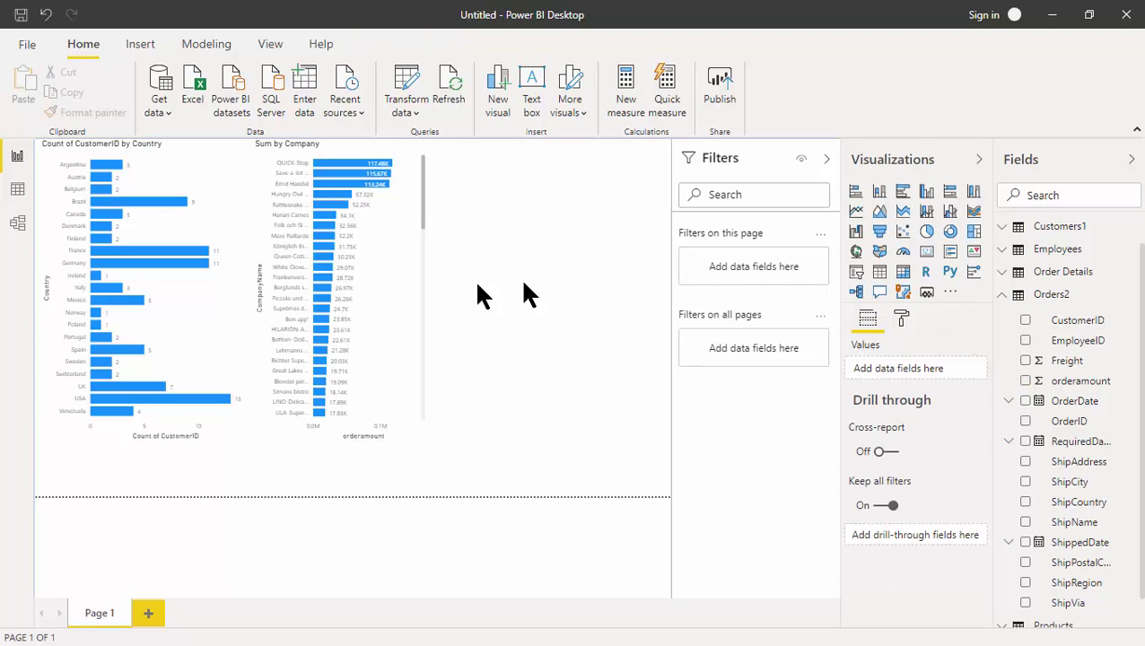
pyautogui.click(855, 274)
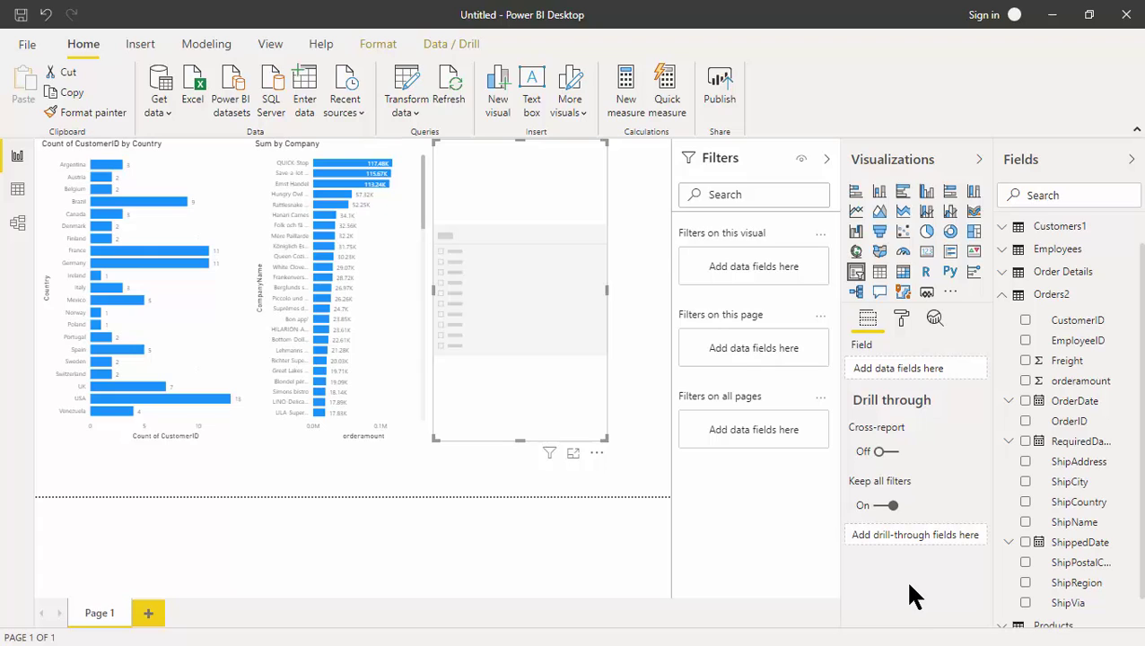
# - Assign the Country field of Customers1 to the slicer and shorten the slicer to fit its country list
pyautogui.click(1003, 228)
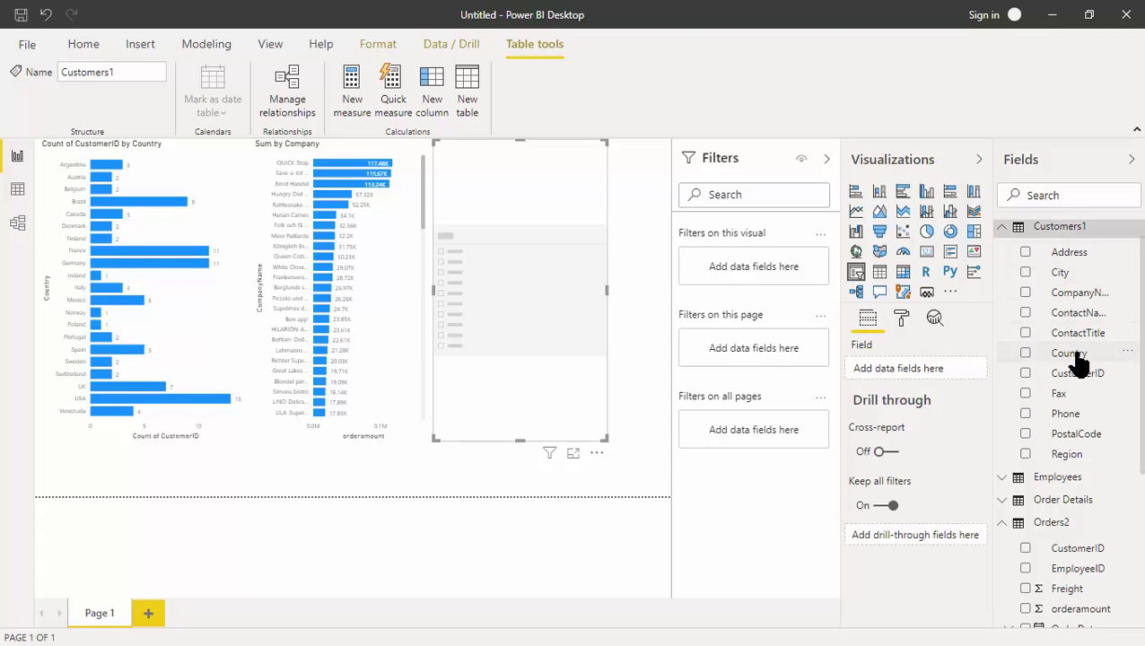
pyautogui.moveTo(1079, 363); pyautogui.dragTo(941, 383)
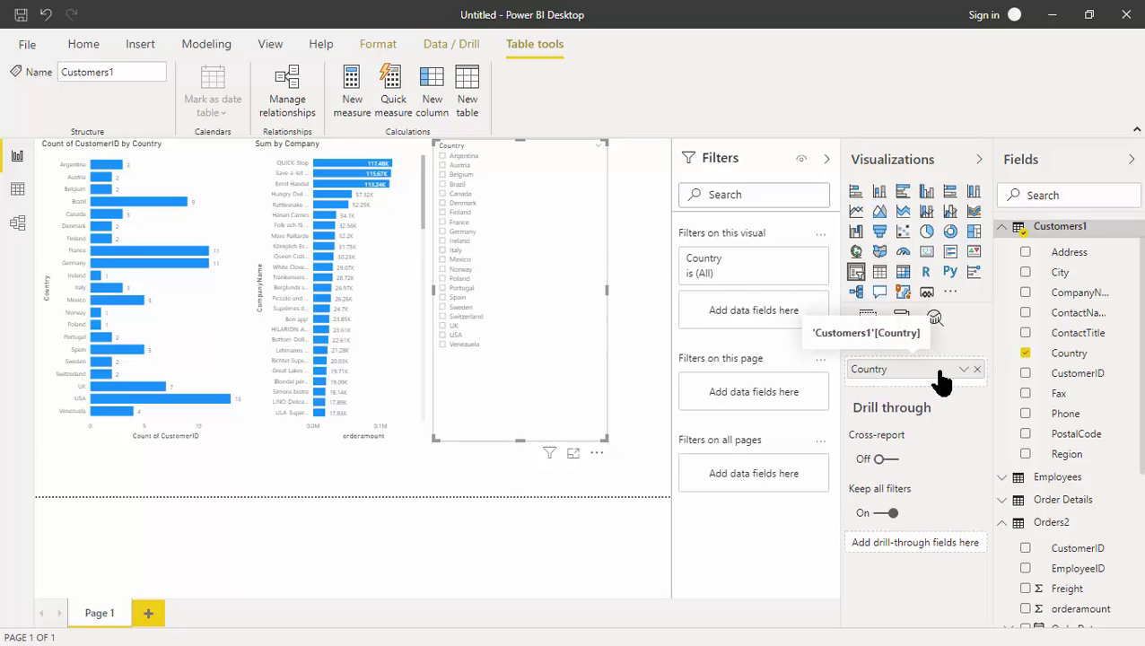
pyautogui.moveTo(519, 438); pyautogui.dragTo(520, 351)
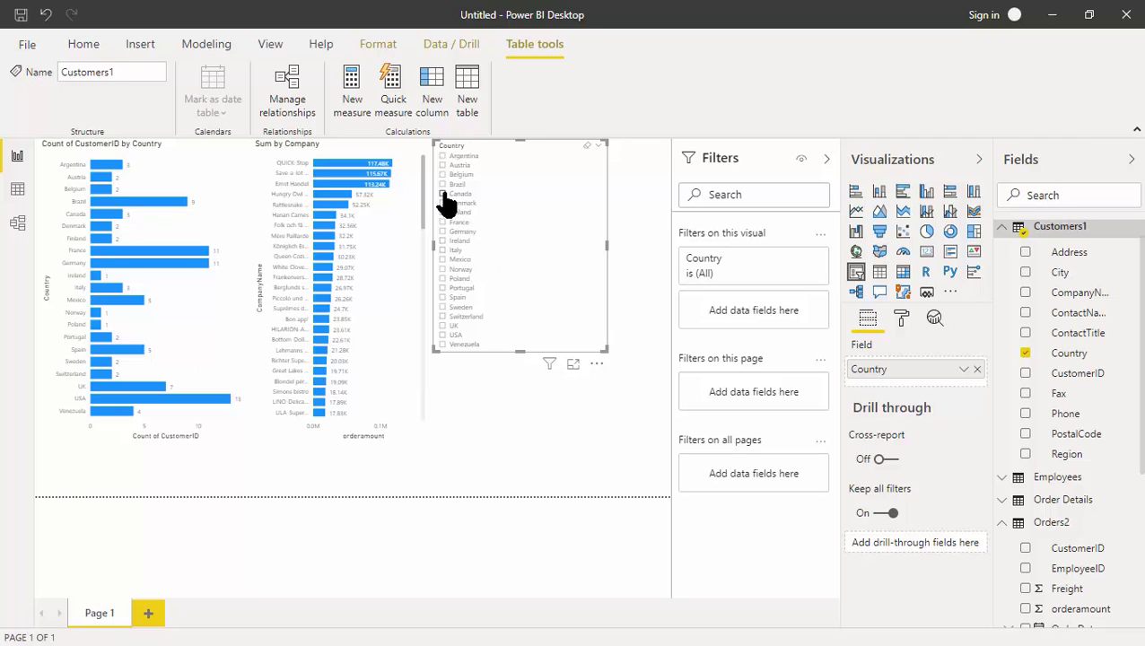
# - Filter both charts by one country at a time with the Country slicer, including Canada, France and Ireland
pyautogui.click(442, 194)
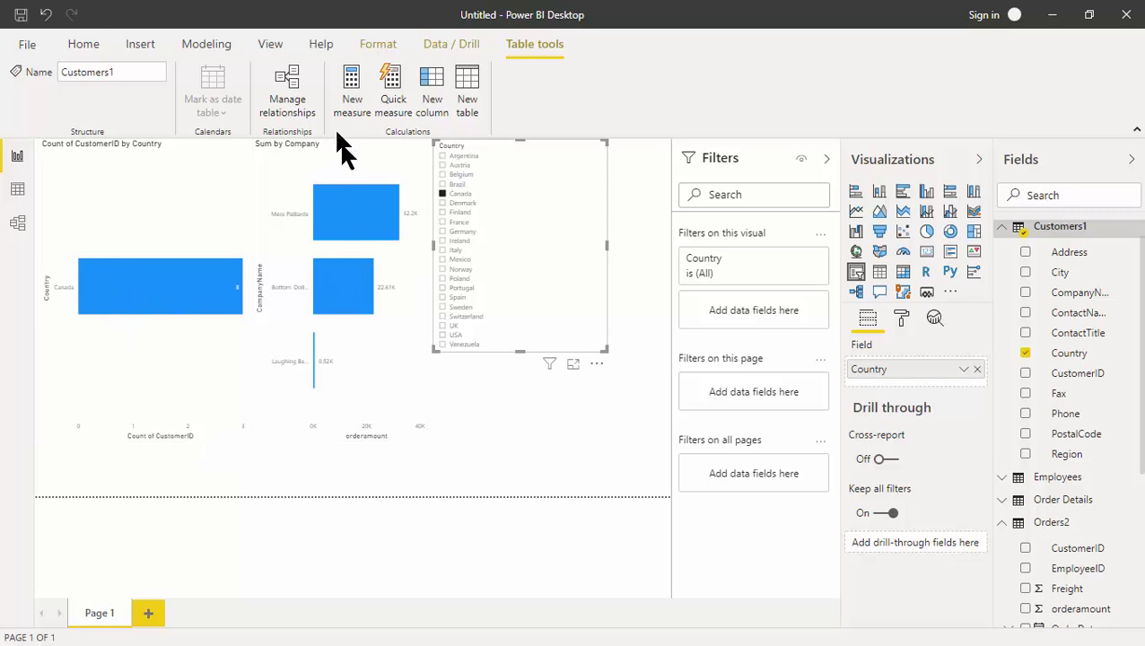
pyautogui.click(442, 204)
pyautogui.click(442, 232)
pyautogui.click(442, 249)
pyautogui.click(442, 194)
pyautogui.click(443, 174)
pyautogui.click(441, 232)
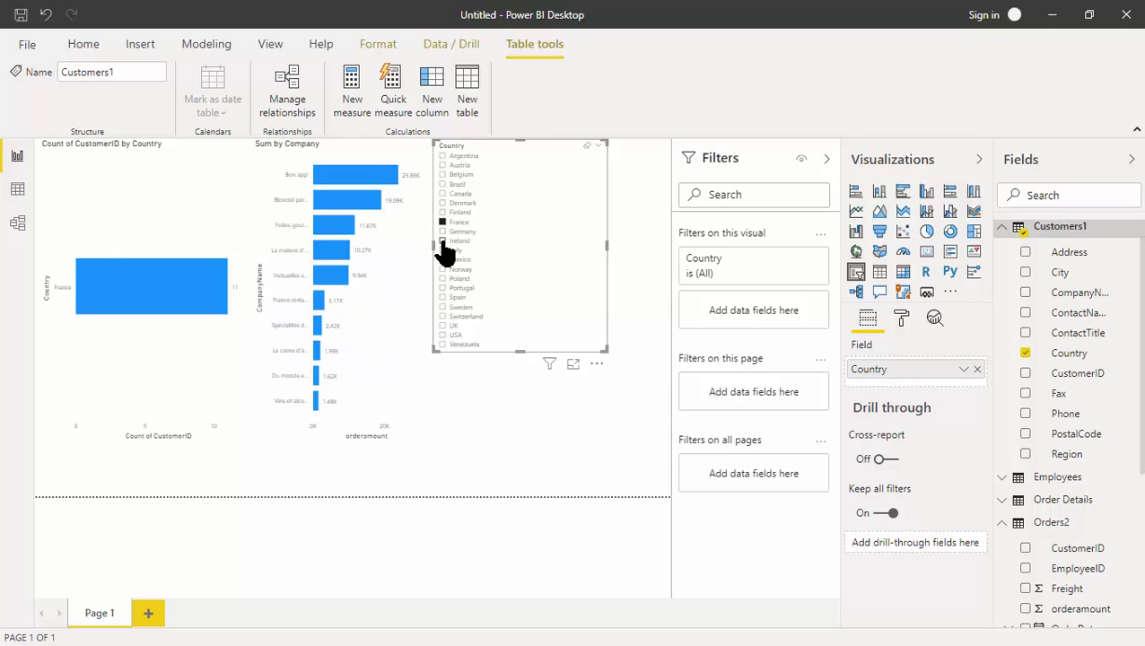
pyautogui.click(441, 241)
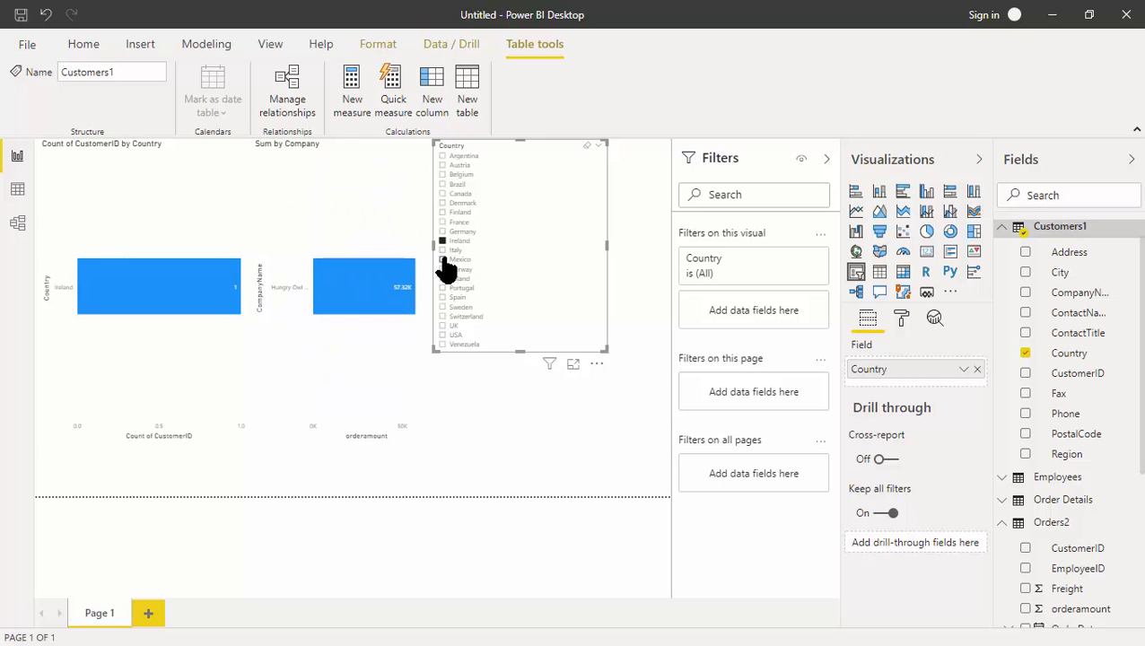
# - Select Poland, Spain, Switzerland, Norway, Italy, Germany, Canada and Austria together in the Country slicer, and clear the selection
pyautogui.click(442, 278)
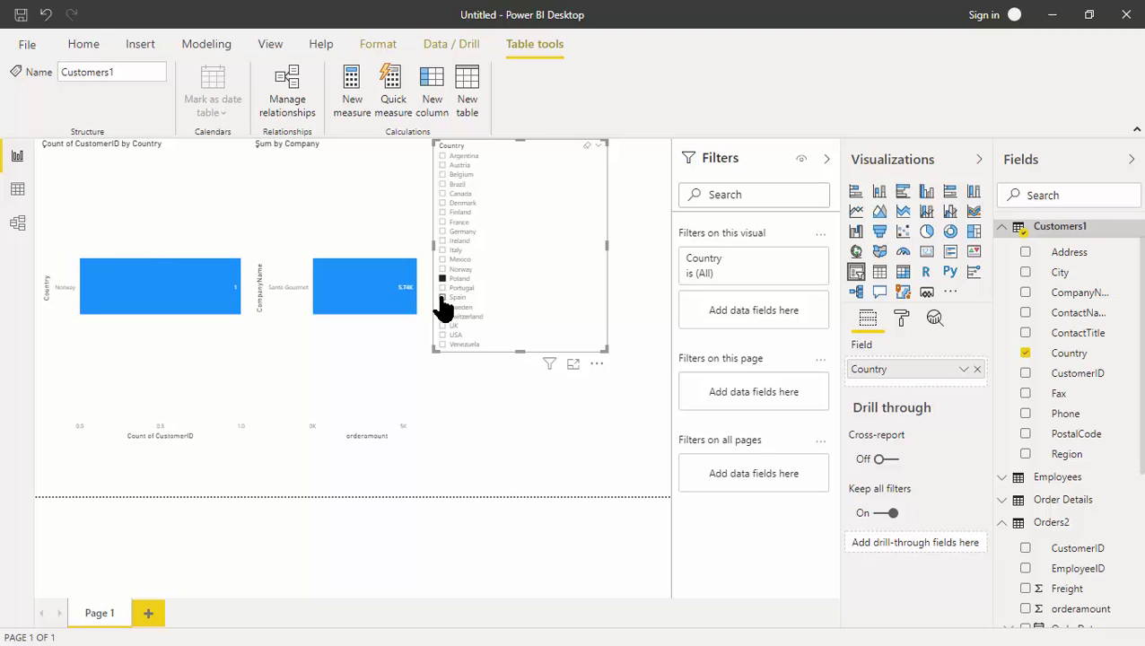
pyautogui.keyDown('ctrl'); pyautogui.click(442, 298); pyautogui.keyUp('ctrl')
pyautogui.keyDown('ctrl'); pyautogui.click(442, 316); pyautogui.keyUp('ctrl')
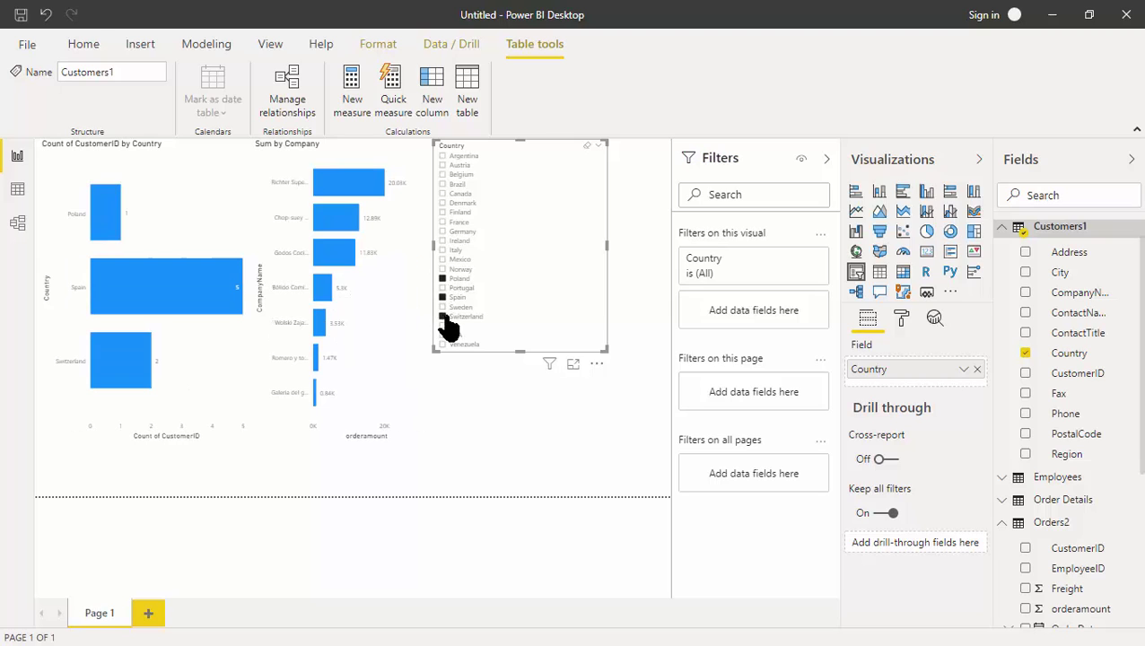
pyautogui.keyDown('ctrl'); pyautogui.click(441, 269); pyautogui.keyUp('ctrl')
pyautogui.keyDown('ctrl'); pyautogui.click(441, 250); pyautogui.keyUp('ctrl')
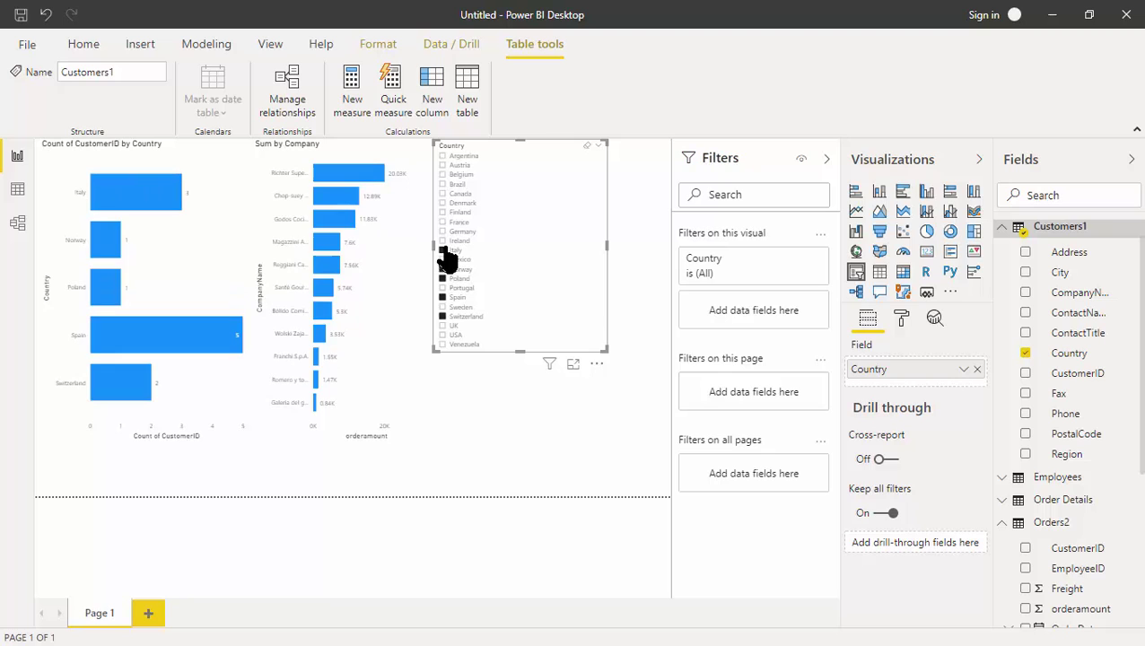
pyautogui.keyDown('ctrl'); pyautogui.click(441, 232); pyautogui.keyUp('ctrl')
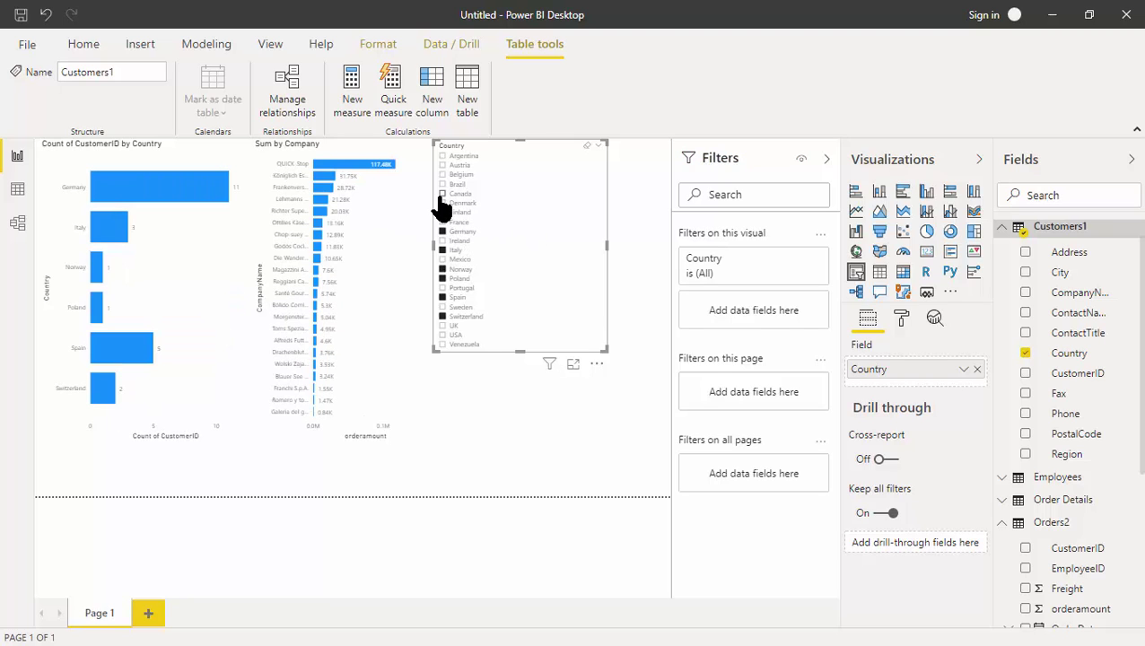
pyautogui.keyDown('ctrl'); pyautogui.click(443, 193); pyautogui.keyUp('ctrl')
pyautogui.keyDown('ctrl'); pyautogui.click(441, 165); pyautogui.keyUp('ctrl')
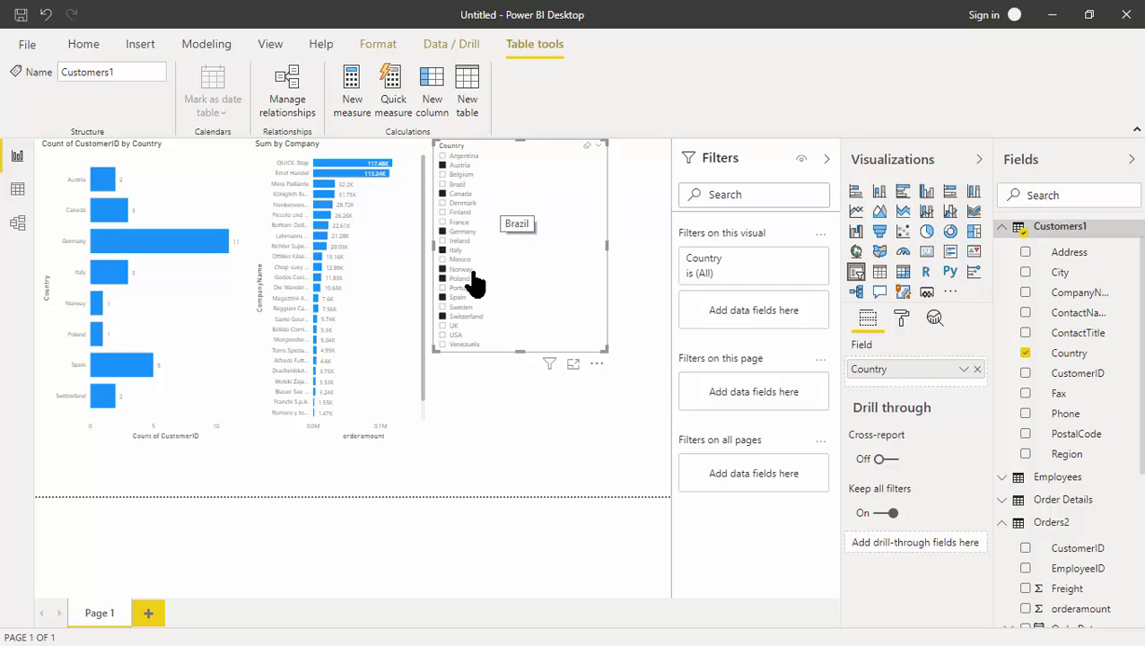
pyautogui.click(584, 147)
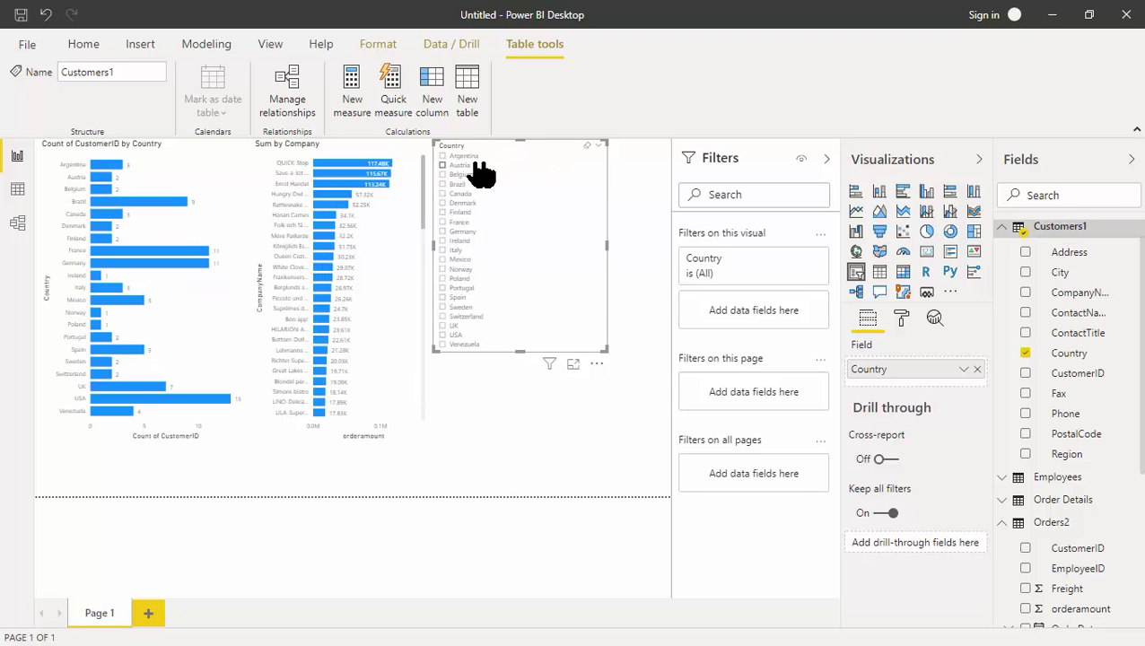
# - Filter the charts by Canada, add Switzerland, Poland and Mexico to the selection, and clear the Country slicer
pyautogui.click(441, 193)
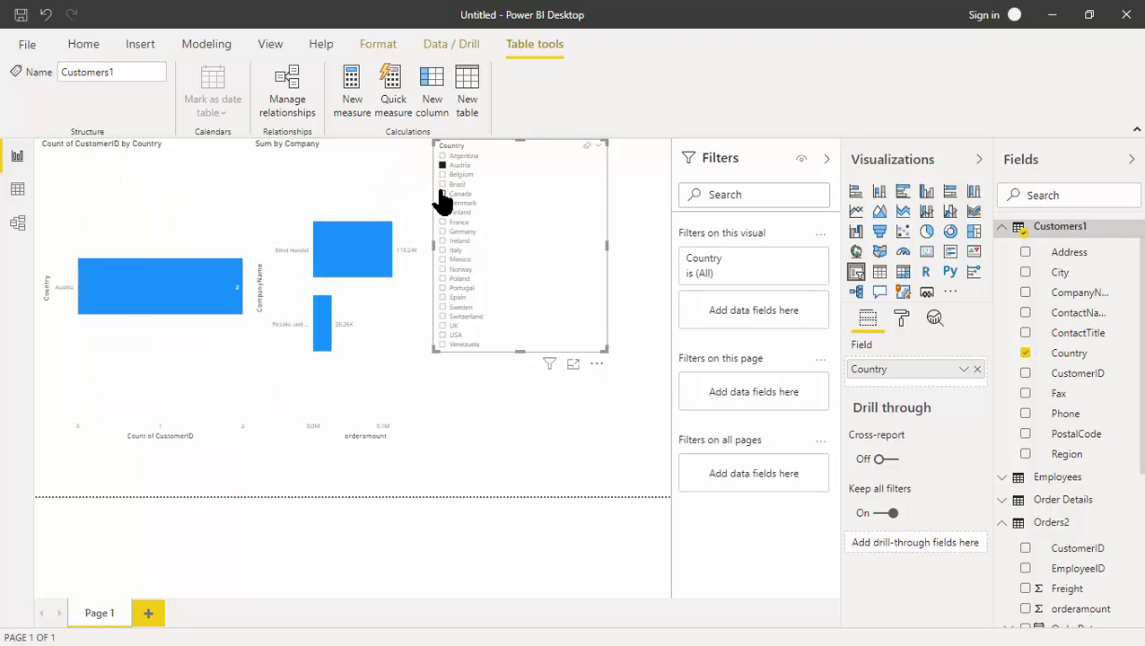
pyautogui.click(441, 194)
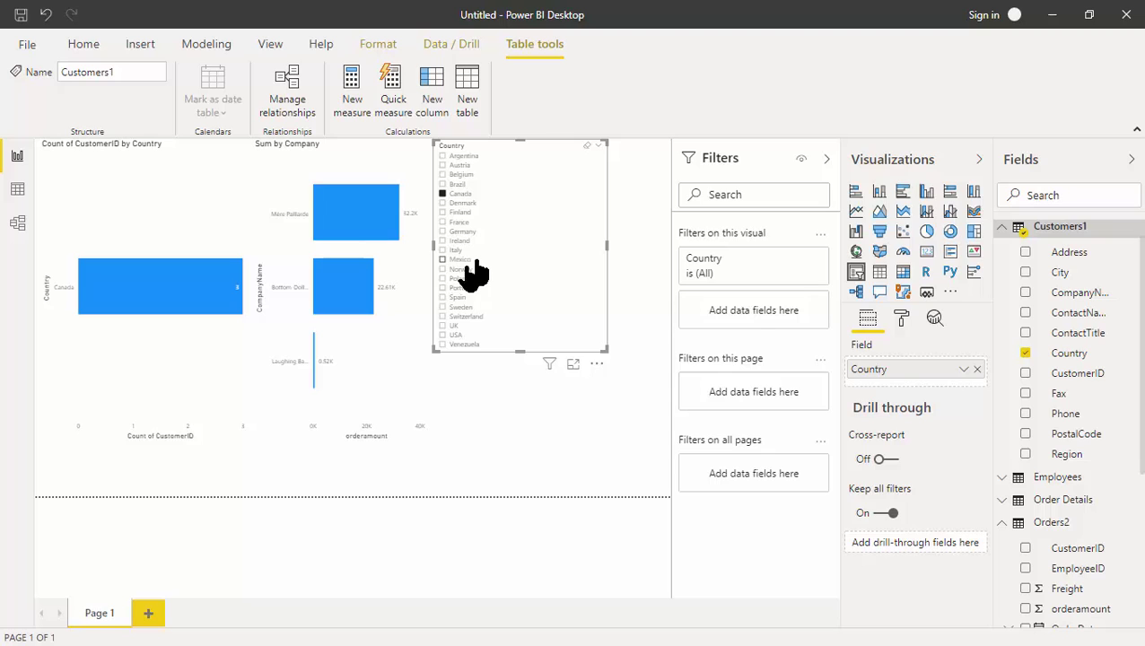
pyautogui.keyDown('ctrl'); pyautogui.click(441, 317); pyautogui.keyUp('ctrl')
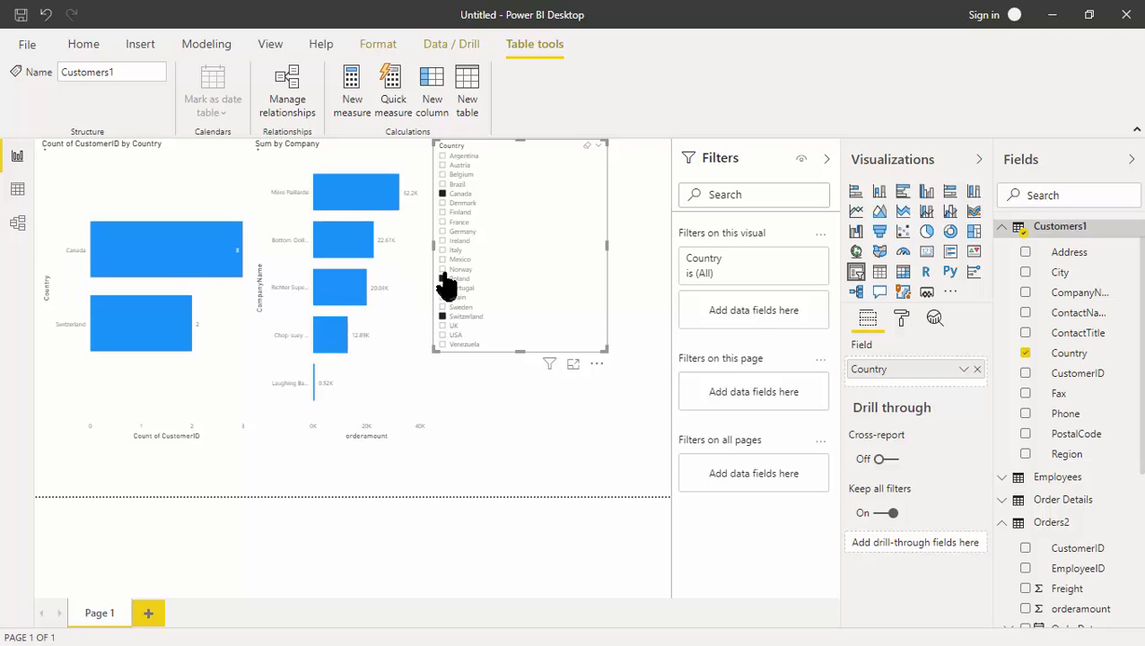
pyautogui.keyDown('ctrl'); pyautogui.click(442, 278); pyautogui.keyUp('ctrl')
pyautogui.keyDown('ctrl'); pyautogui.click(442, 261); pyautogui.keyUp('ctrl')
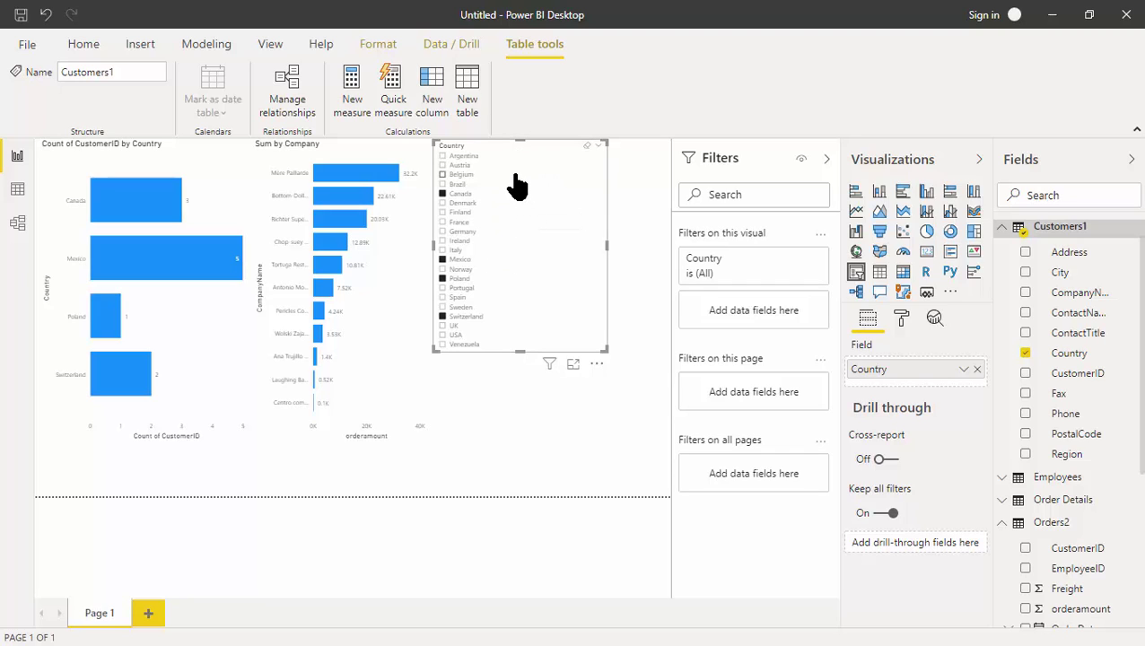
pyautogui.click(588, 148)
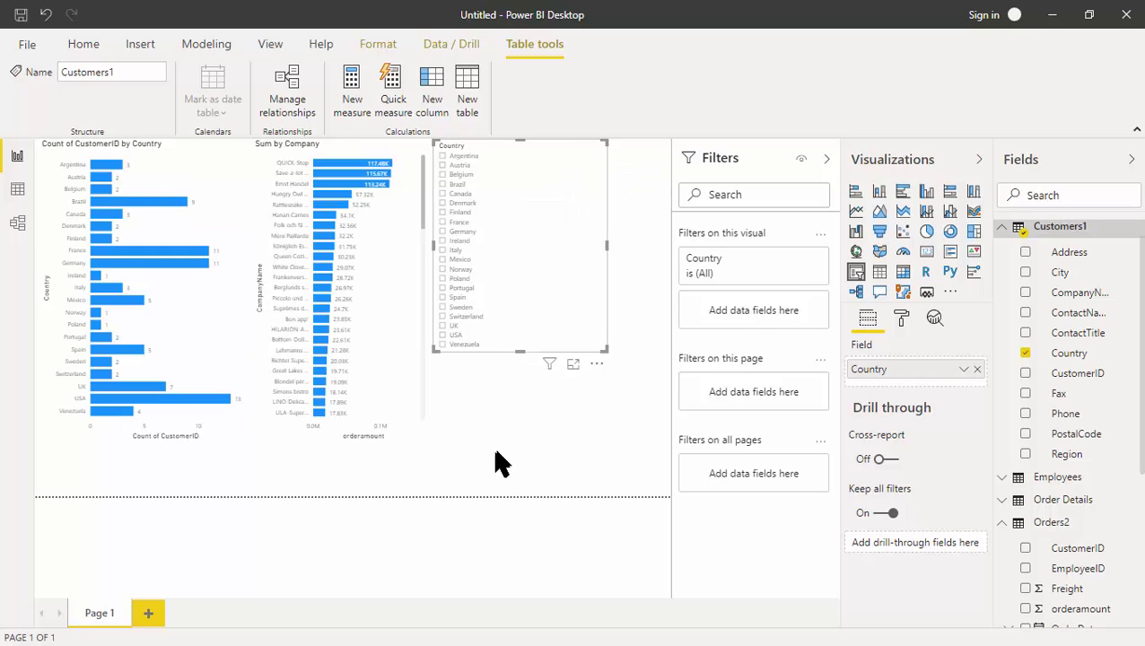
# - Clear the accidental Venezuela selection and resize the Country slicer so its list fits without spare space
pyautogui.click(521, 357)
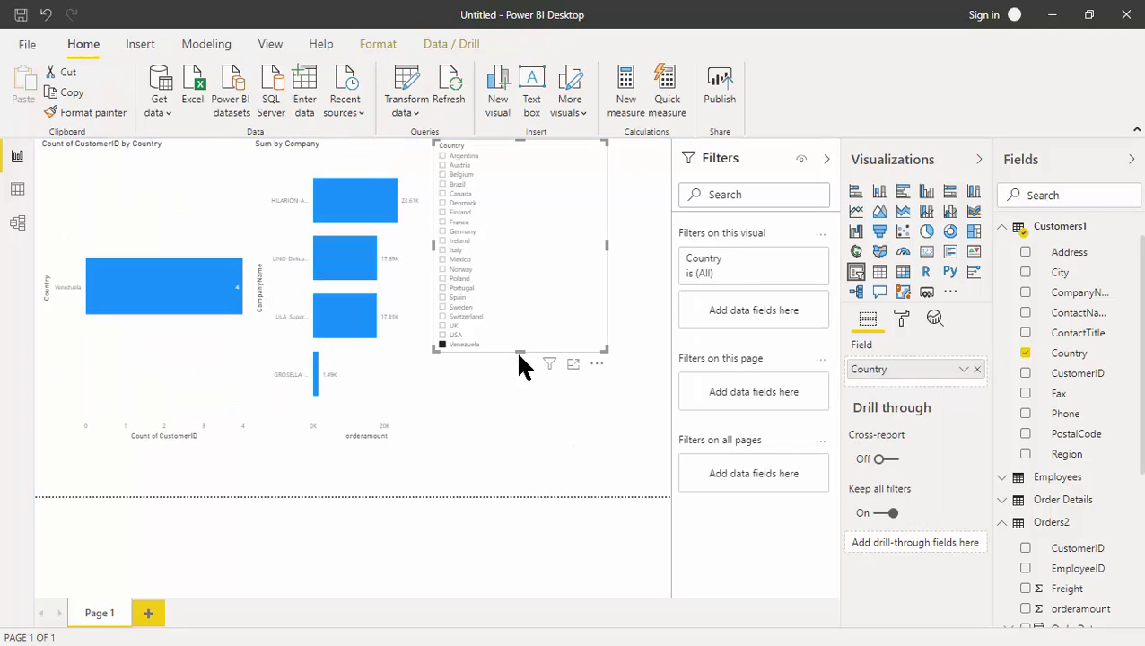
pyautogui.moveTo(520, 352); pyautogui.dragTo(519, 316)
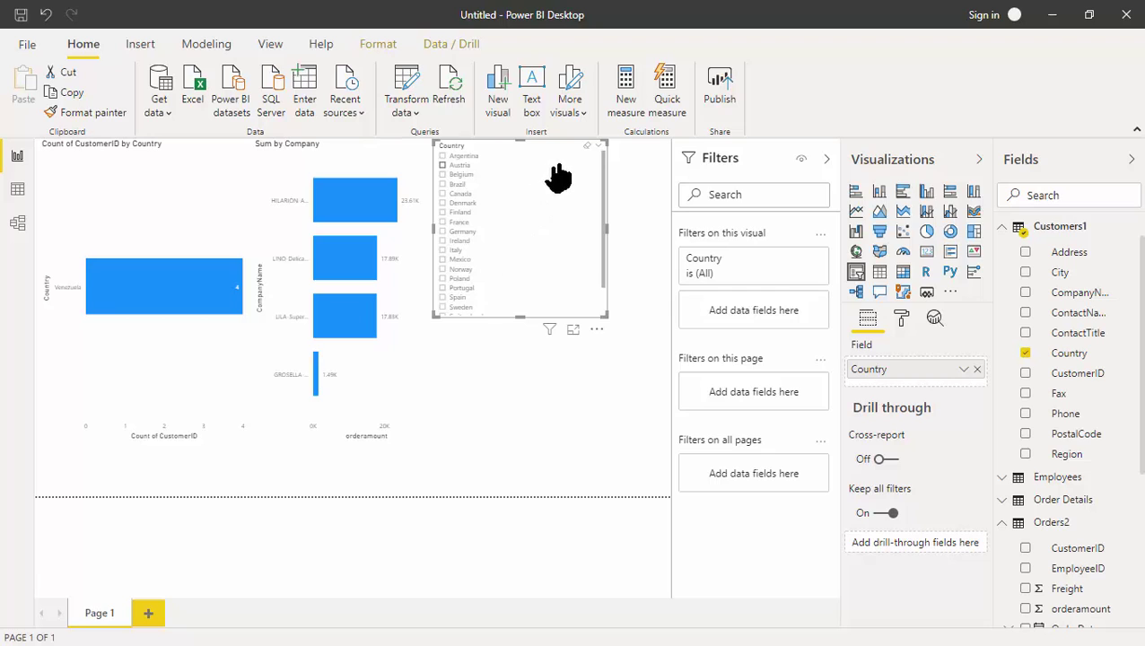
pyautogui.click(589, 148)
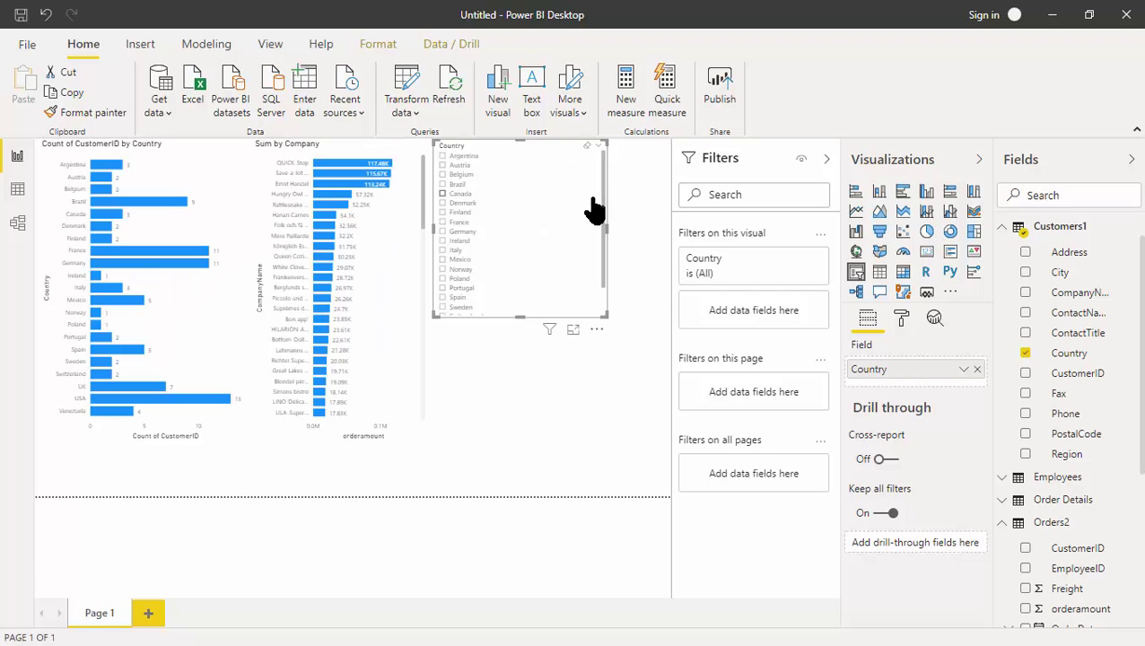
pyautogui.moveTo(522, 319); pyautogui.dragTo(511, 363)
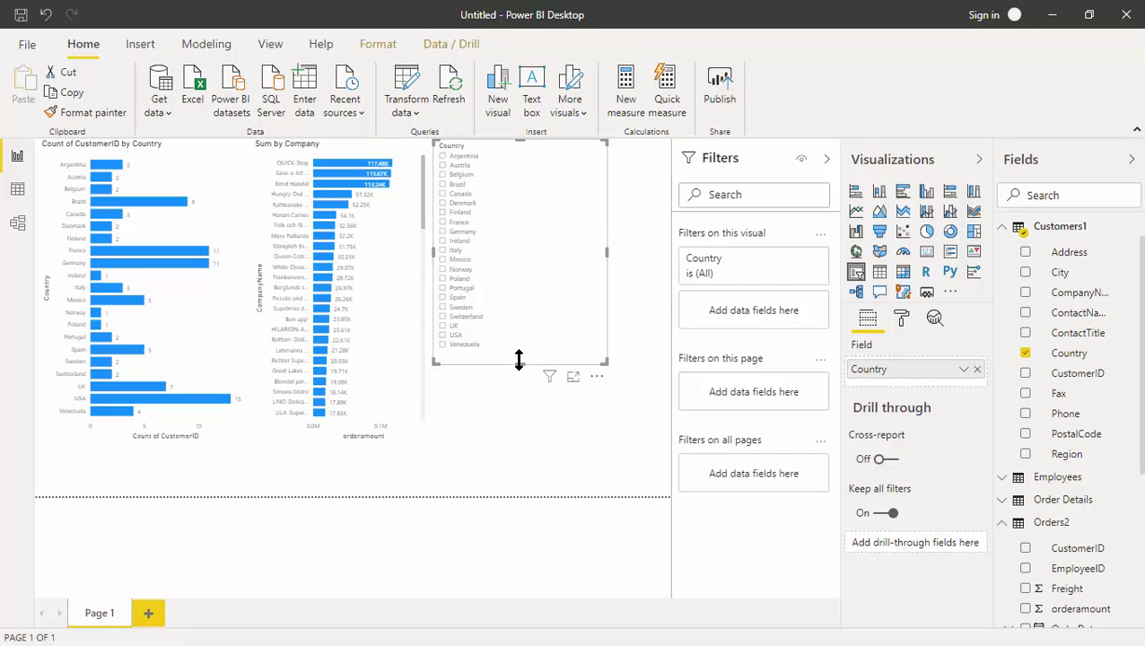
pyautogui.moveTo(518, 359); pyautogui.dragTo(517, 351)
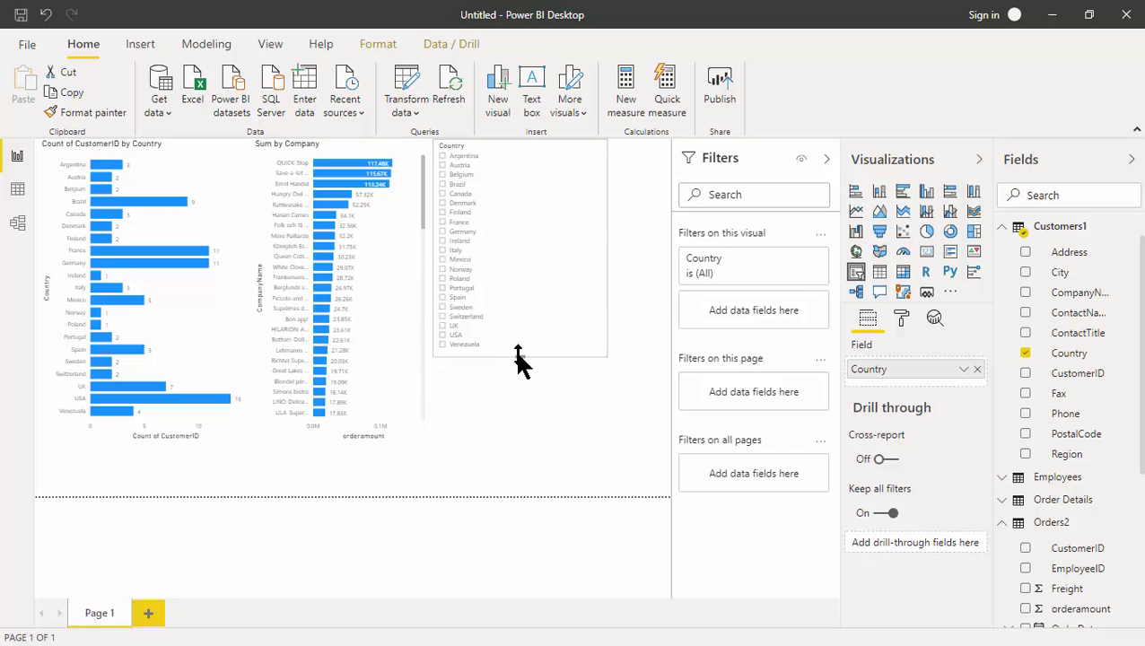
# - Add a second empty slicer below the Country slicer and enlarge it slightly
pyautogui.click(449, 412)
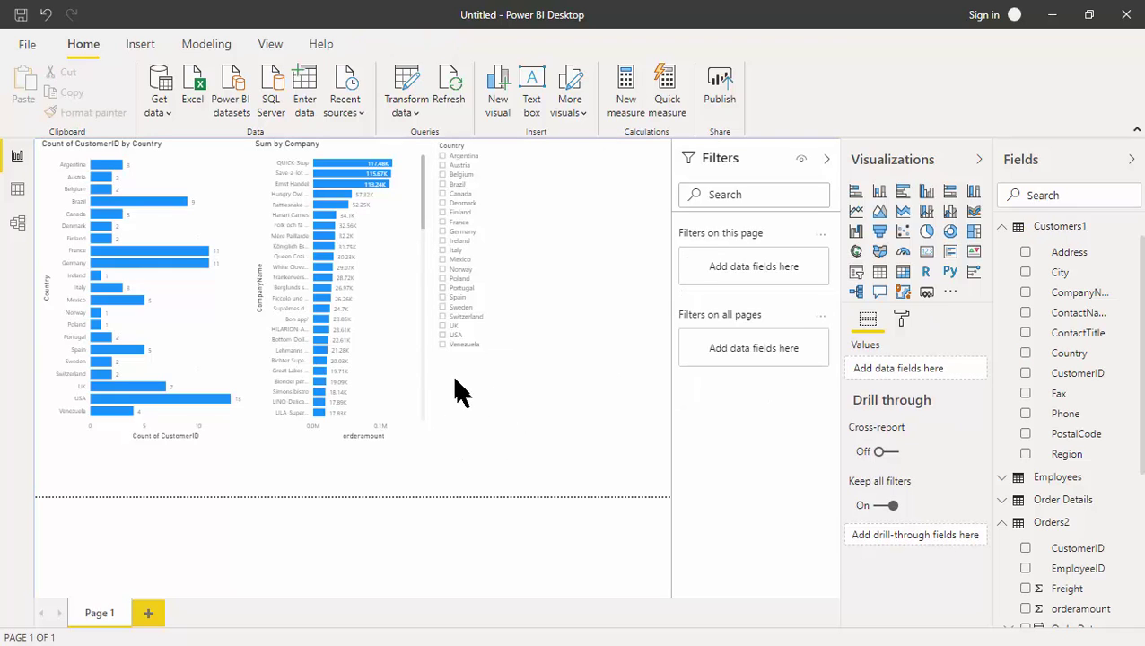
pyautogui.click(857, 274)
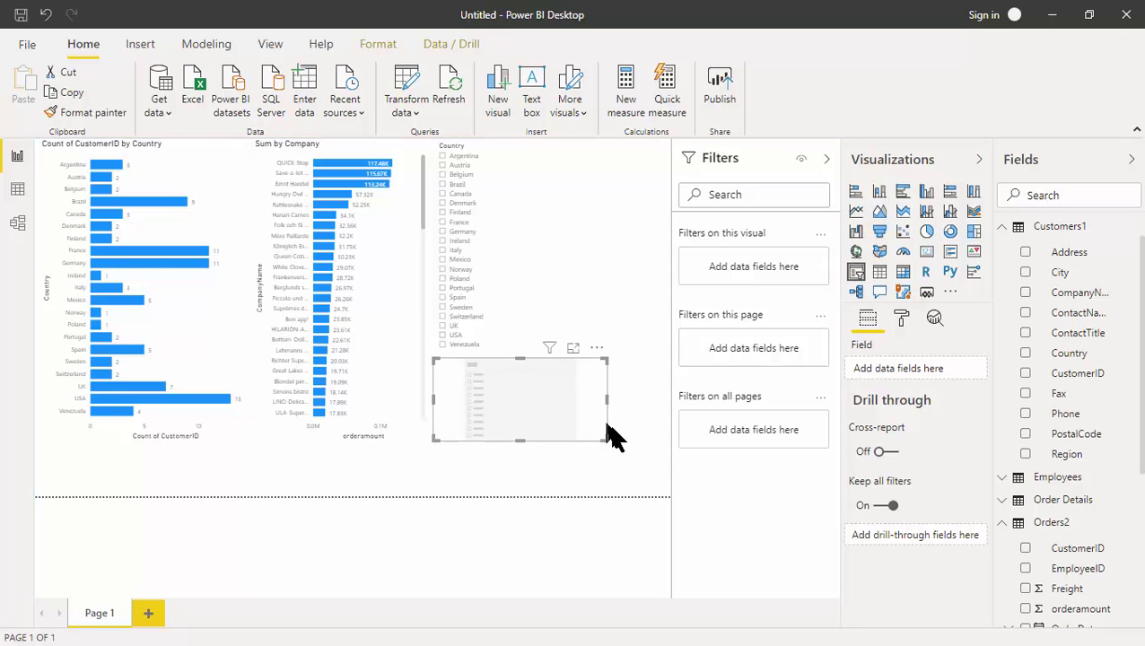
pyautogui.moveTo(601, 440); pyautogui.dragTo(640, 459)
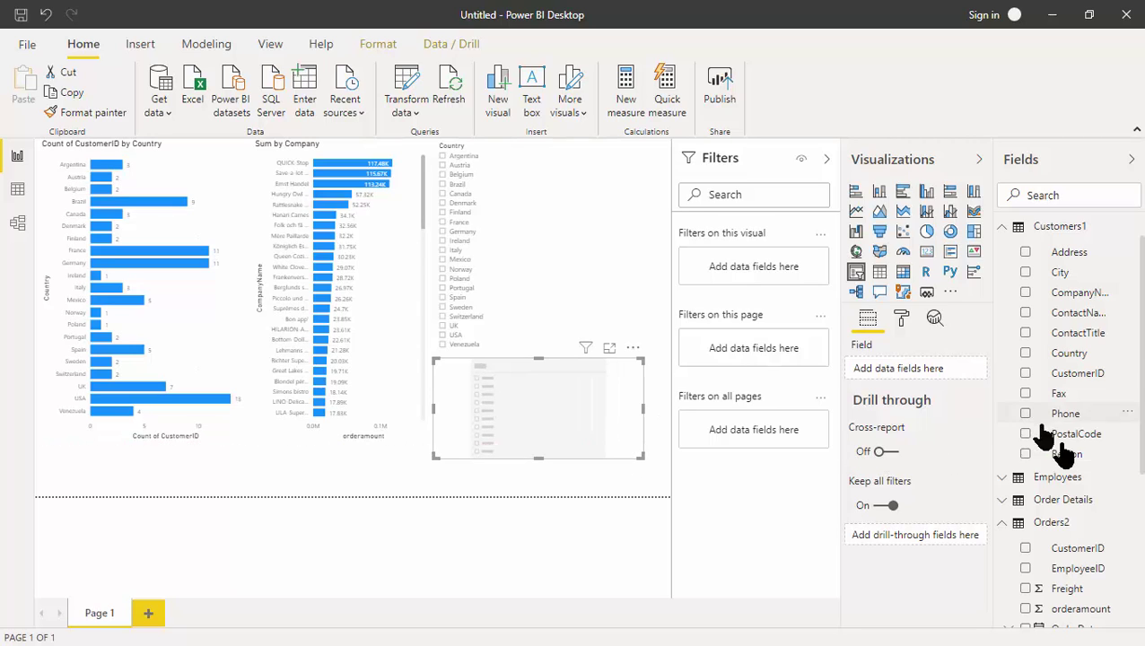
# - Assign the OrderDate field of Orders2 to the new slicer as its field, not as a visual-level filter
pyautogui.click(1003, 229)
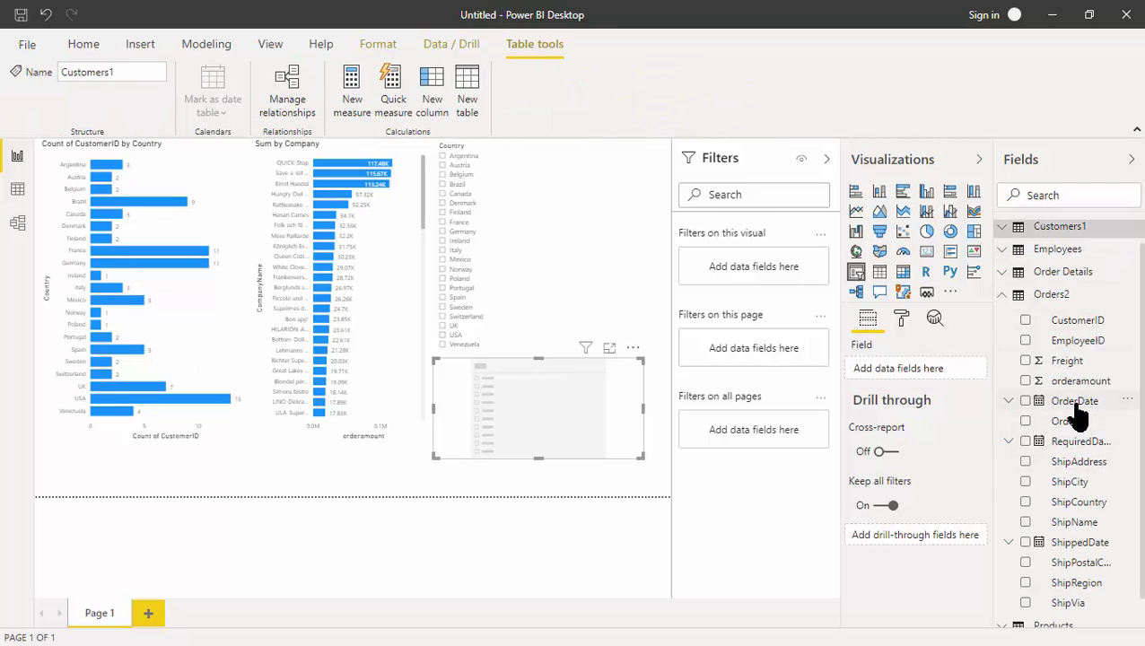
pyautogui.moveTo(1087, 413); pyautogui.dragTo(777, 277)
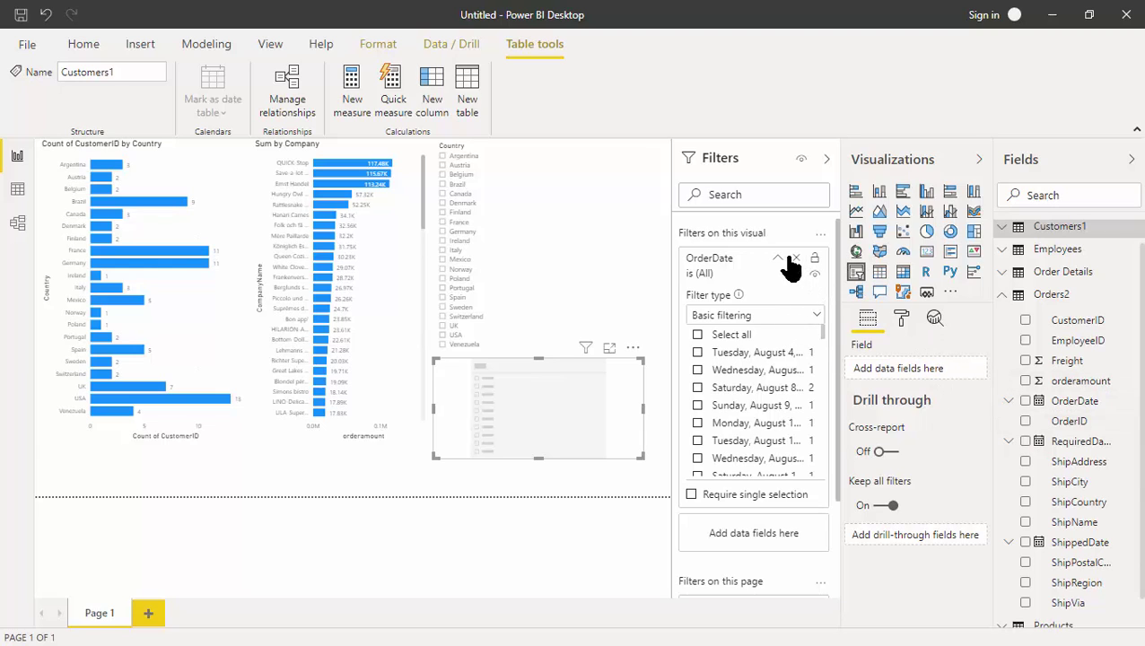
pyautogui.click(796, 257)
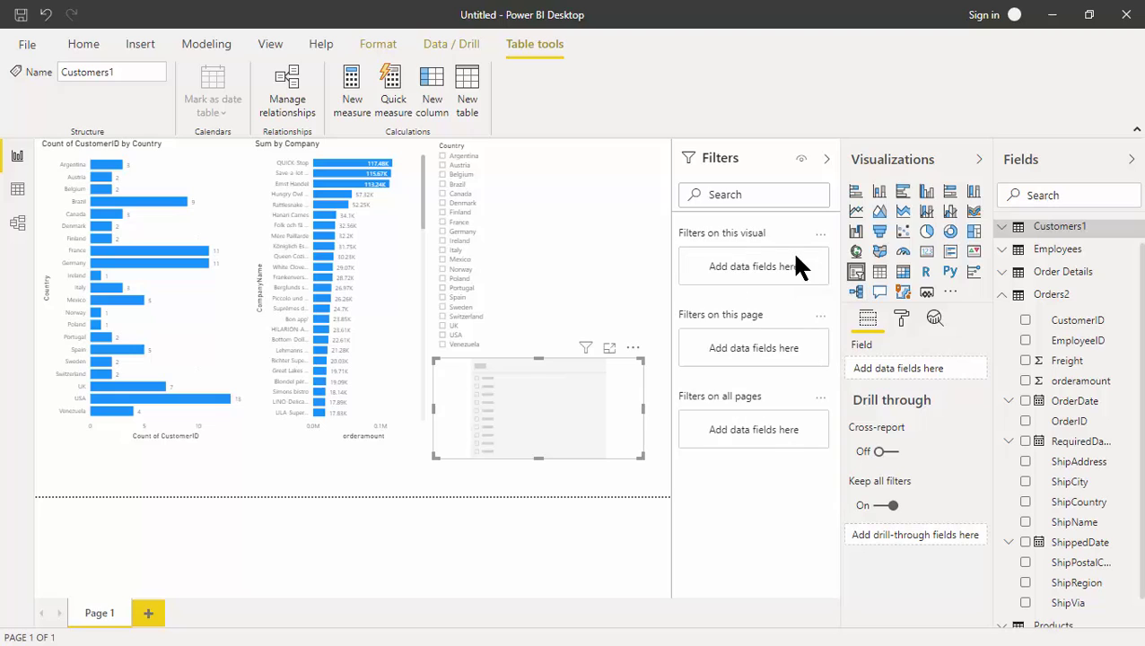
pyautogui.moveTo(1074, 403); pyautogui.dragTo(932, 378)
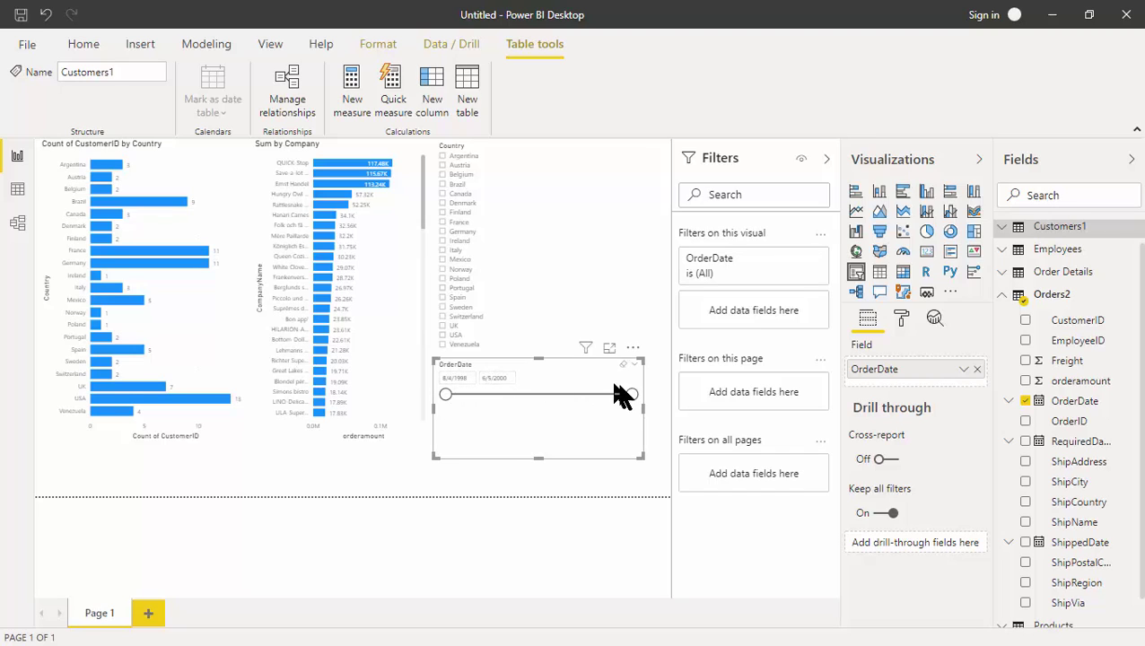
# - Restrict the OrderDate slicer's range to 2/7/1999 through 7/20/1999
pyautogui.moveTo(633, 397); pyautogui.dragTo(512, 406)
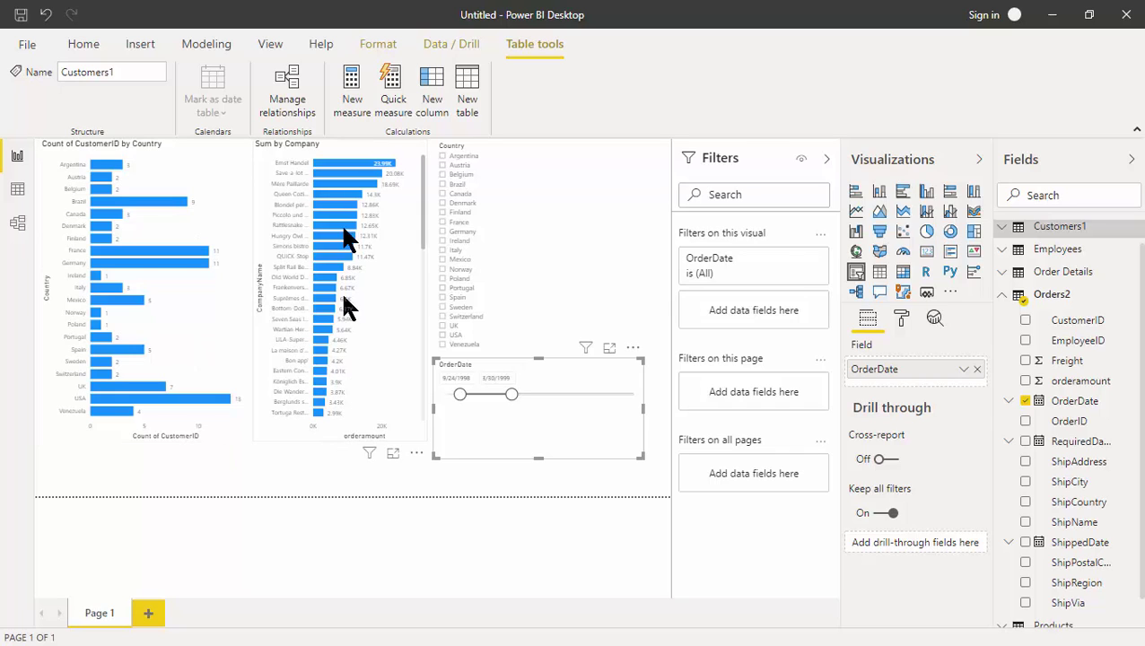
pyautogui.moveTo(512, 395); pyautogui.dragTo(542, 395)
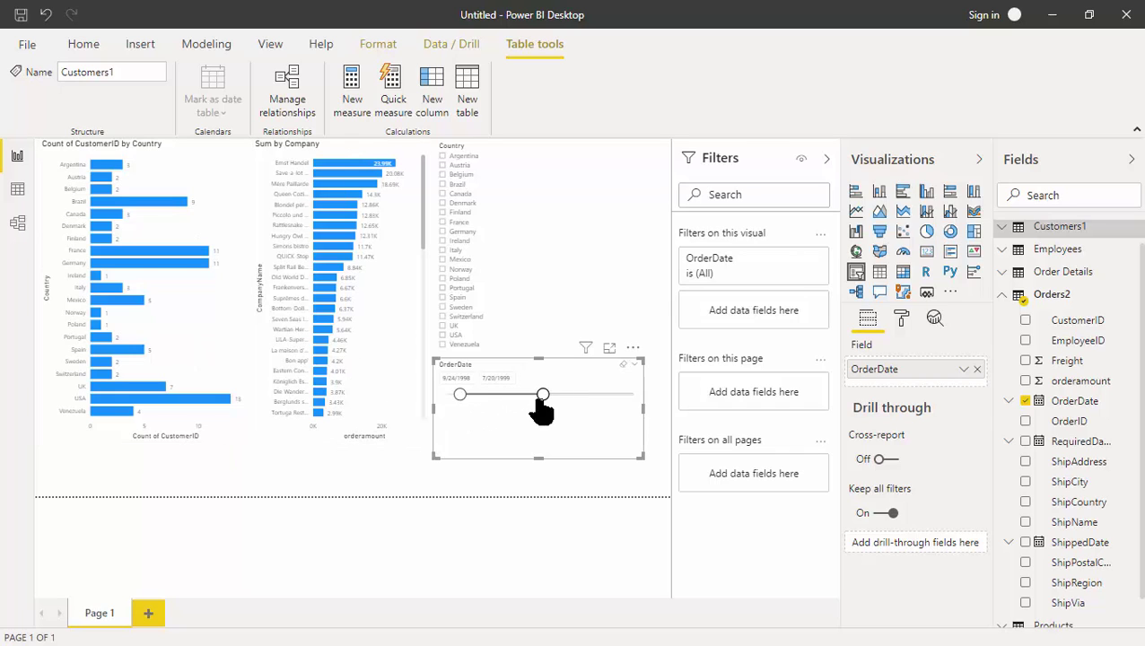
pyautogui.moveTo(459, 395); pyautogui.dragTo(498, 395)
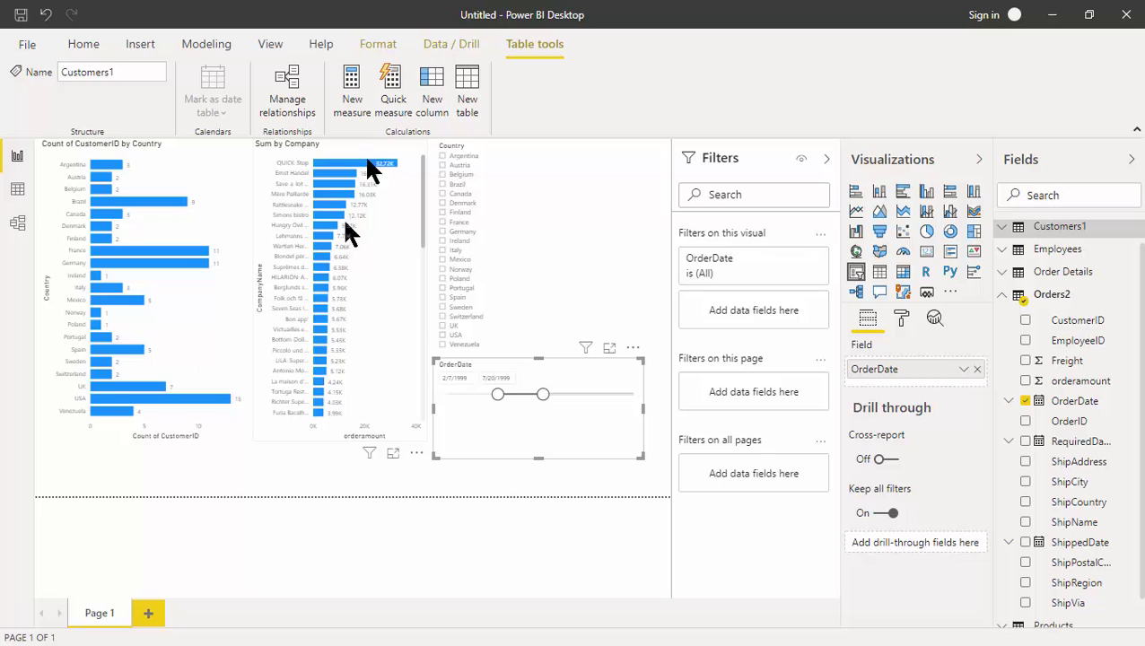
# - Widen the OrderDate slicer's range to 10/24/1998 through 7/14/1999
pyautogui.moveTo(499, 395); pyautogui.dragTo(459, 395)
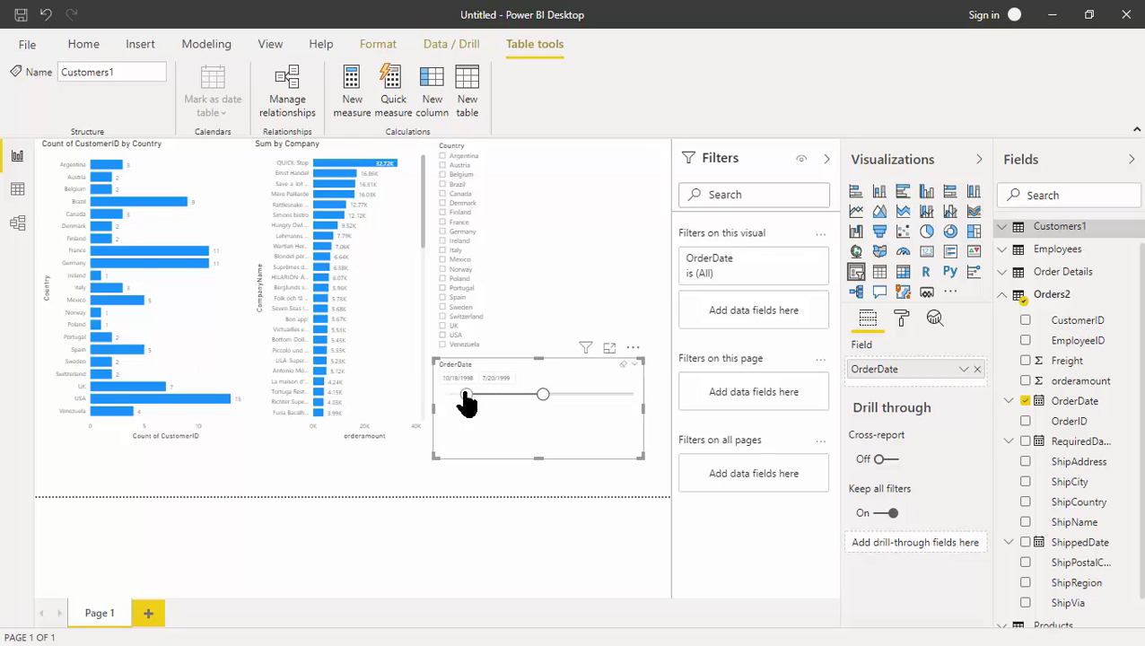
pyautogui.moveTo(542, 395)
pyautogui.mouseDown()
pyautogui.moveTo(489, 396)
pyautogui.moveTo(520, 396)
pyautogui.mouseUp()
pyautogui.moveTo(458, 400); pyautogui.dragTo(541, 401)
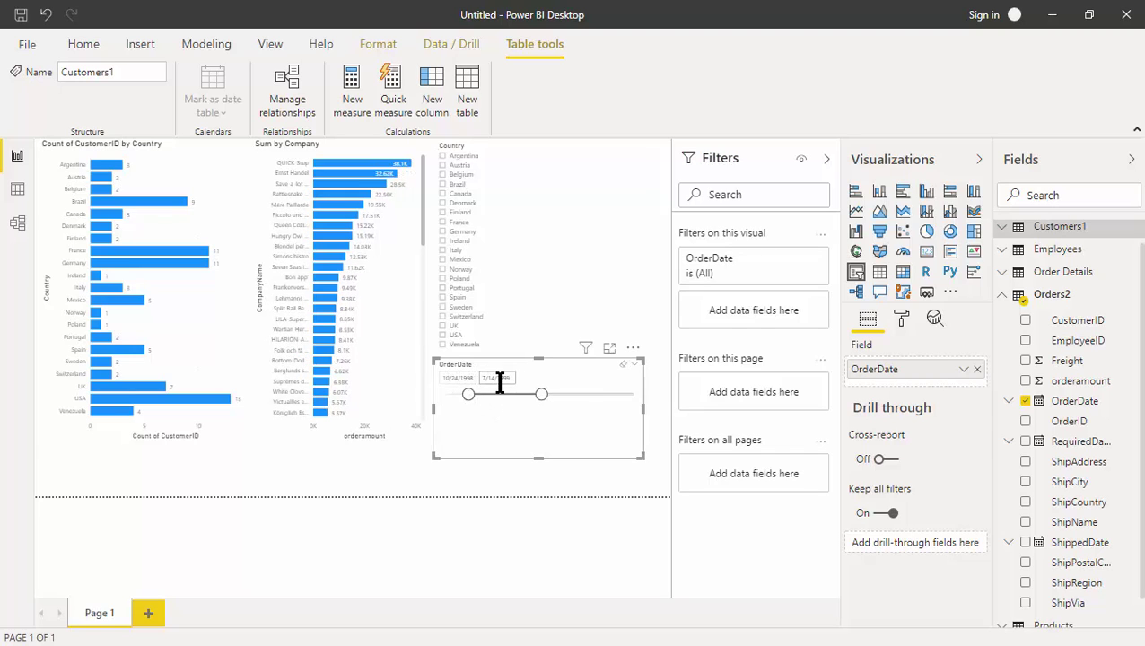
# - Filter the charts by France and then Mexico, and set the OrderDate range to 8/25/1998 through 1/28/1999
pyautogui.click(444, 223)
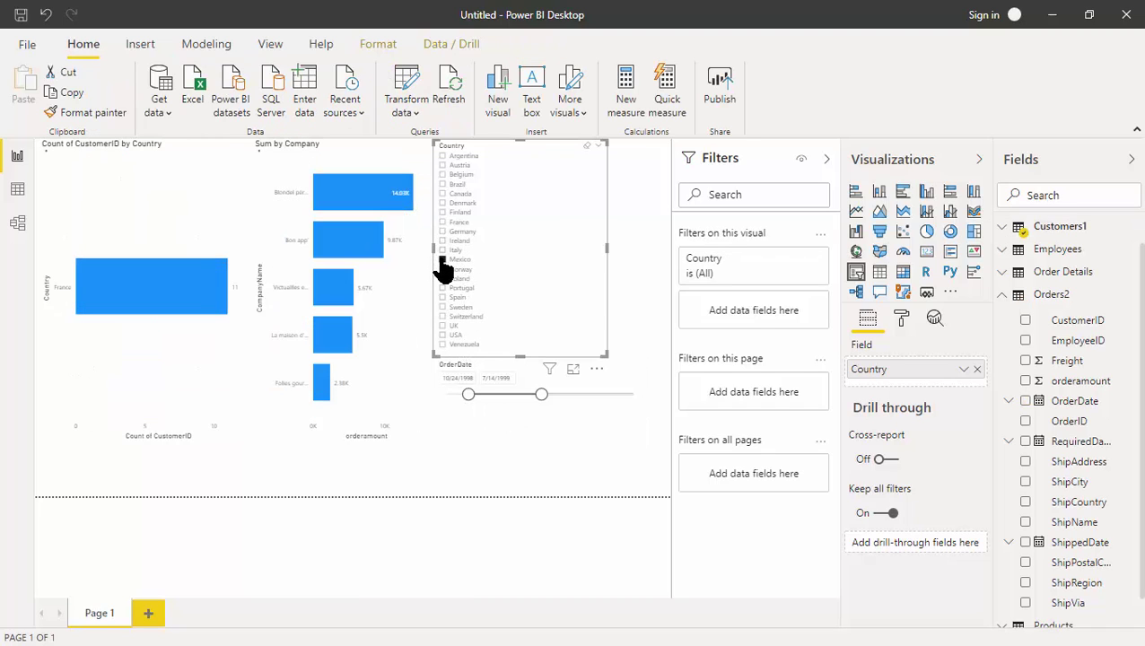
pyautogui.click(442, 259)
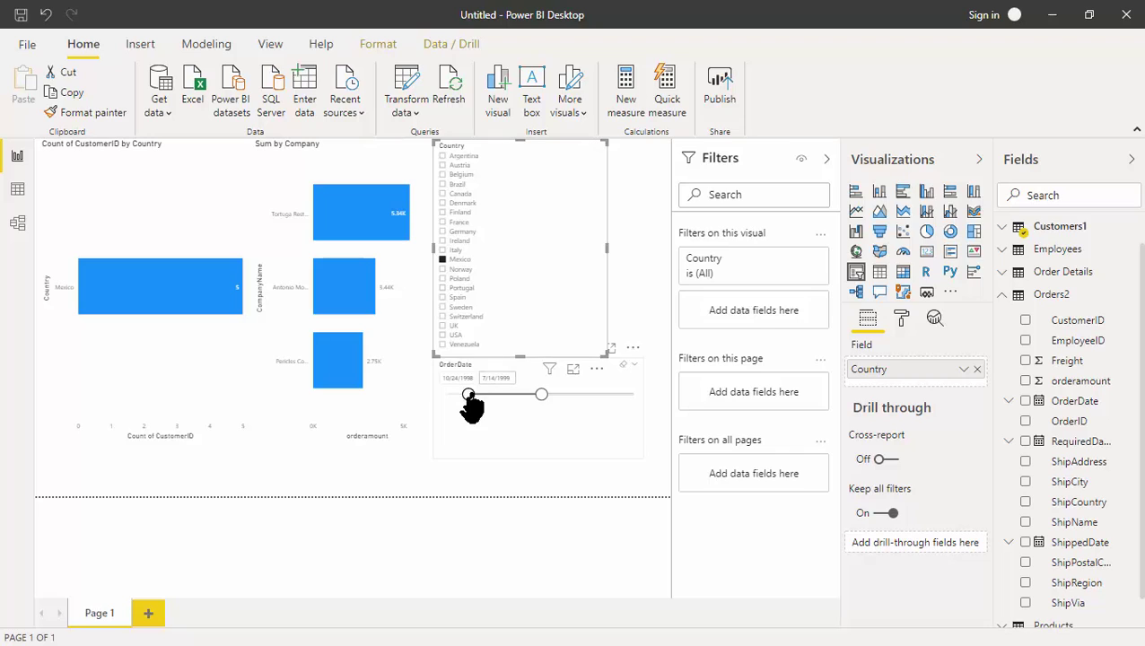
pyautogui.moveTo(468, 395); pyautogui.dragTo(460, 395)
pyautogui.moveTo(543, 395); pyautogui.dragTo(494, 395)
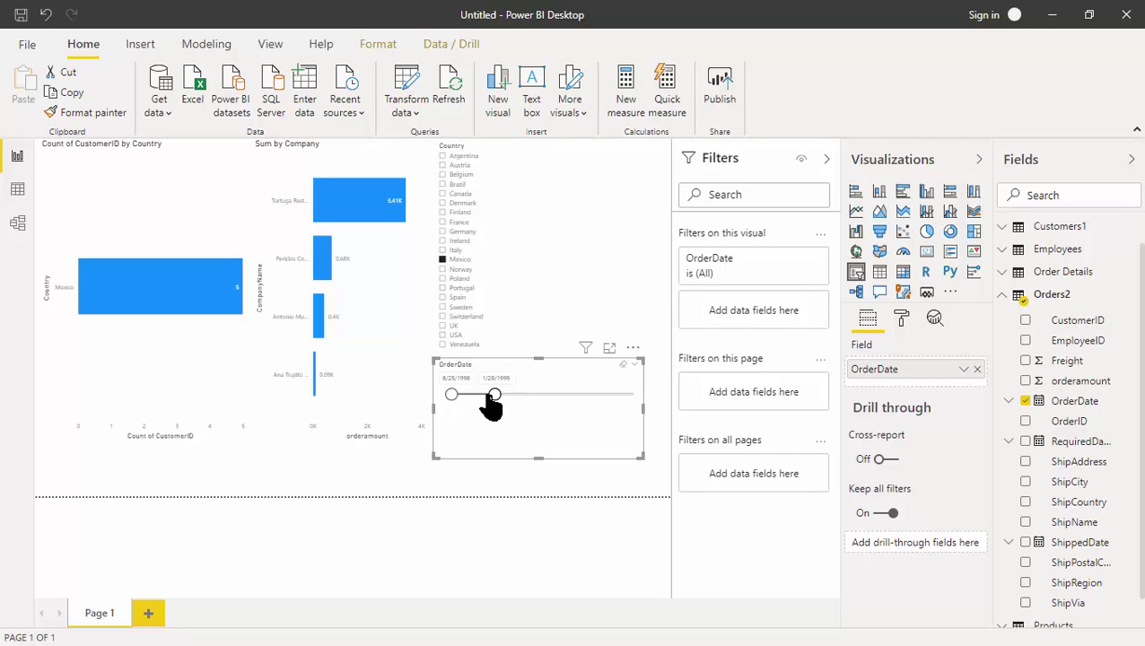
# - Try other order periods for Mexico, ending with an OrderDate range of 11/14/1998 through 7/5/1999
pyautogui.moveTo(495, 397); pyautogui.dragTo(538, 395)
pyautogui.moveTo(451, 395); pyautogui.dragTo(585, 396)
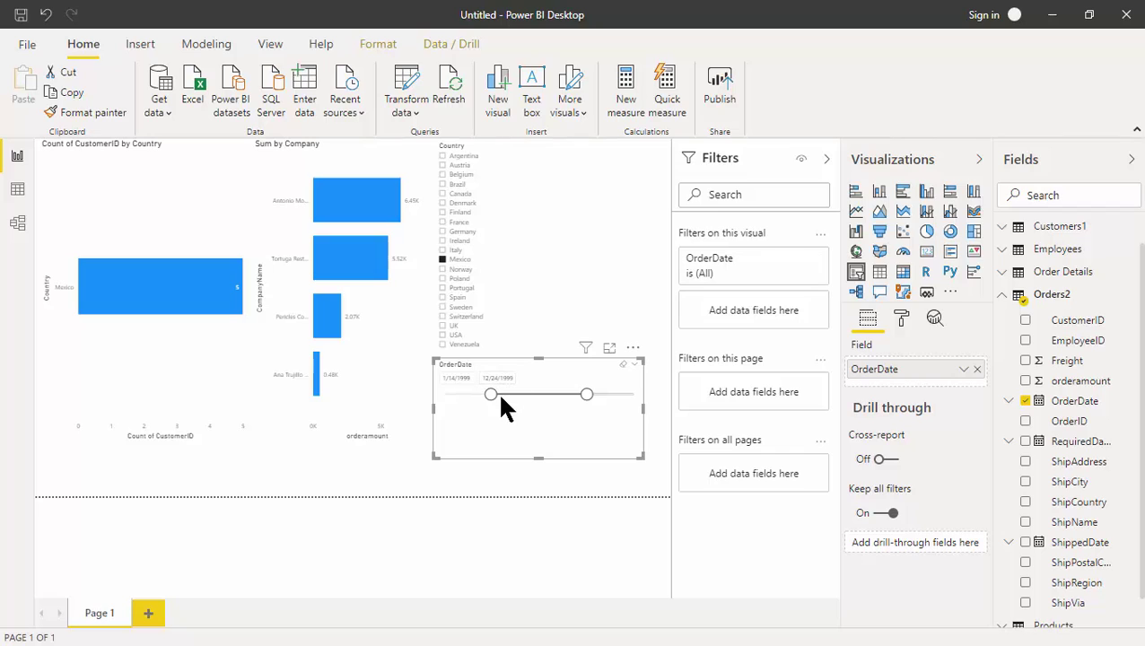
pyautogui.moveTo(492, 396); pyautogui.dragTo(474, 397)
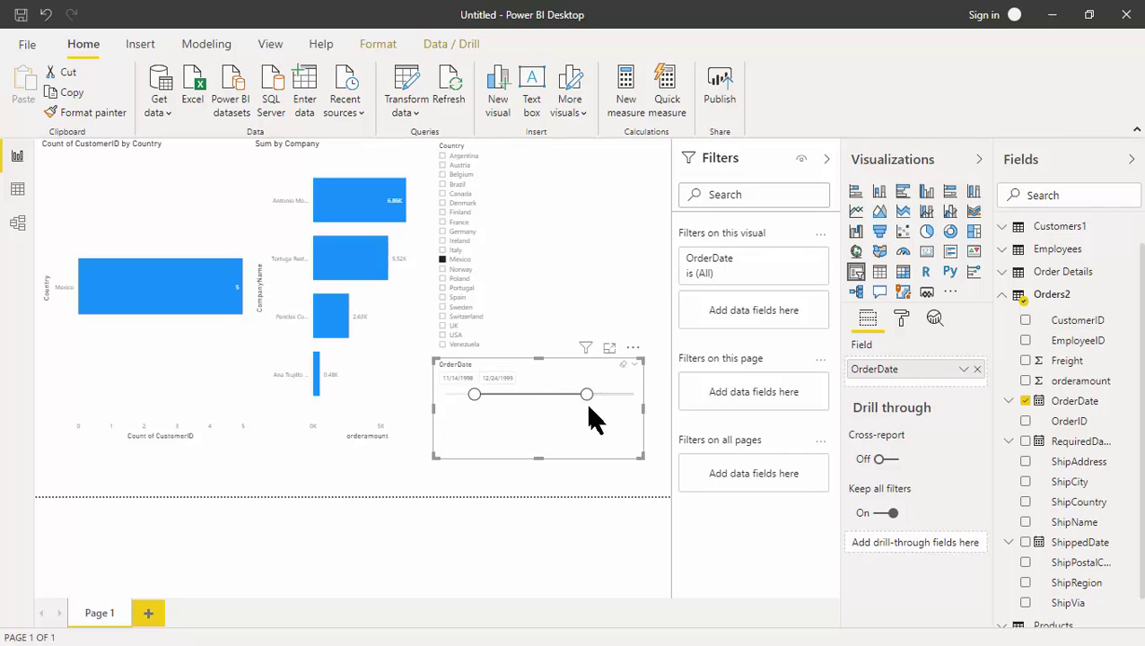
pyautogui.moveTo(586, 395); pyautogui.dragTo(539, 395)
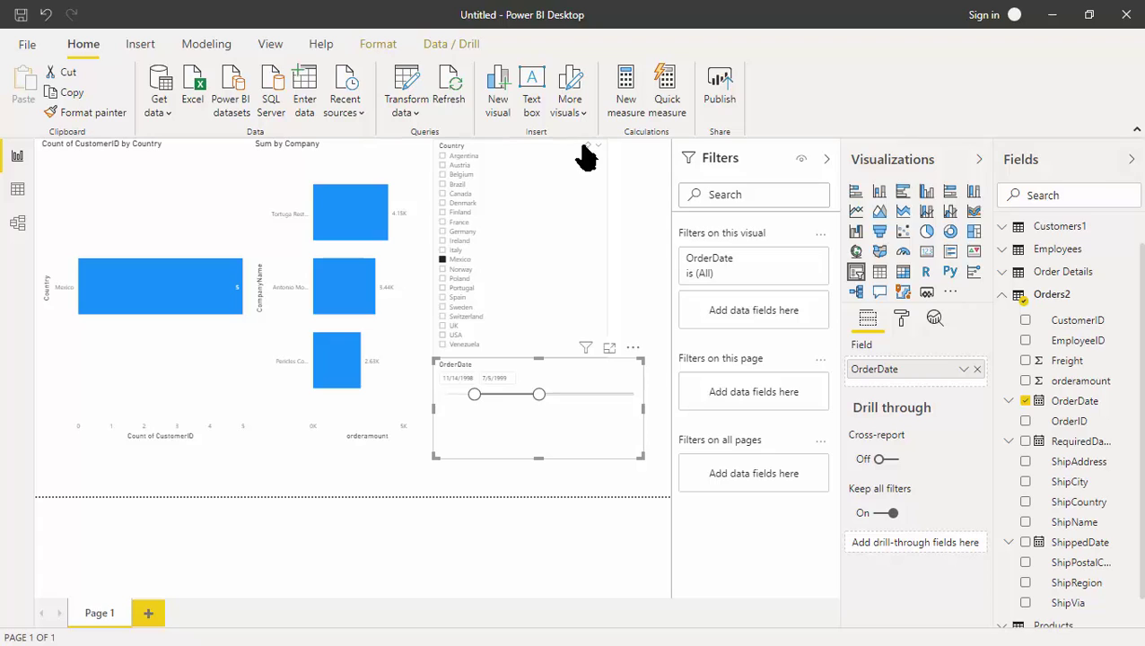
# - Clear the selections in both the Country and OrderDate slicers
pyautogui.click(585, 146)
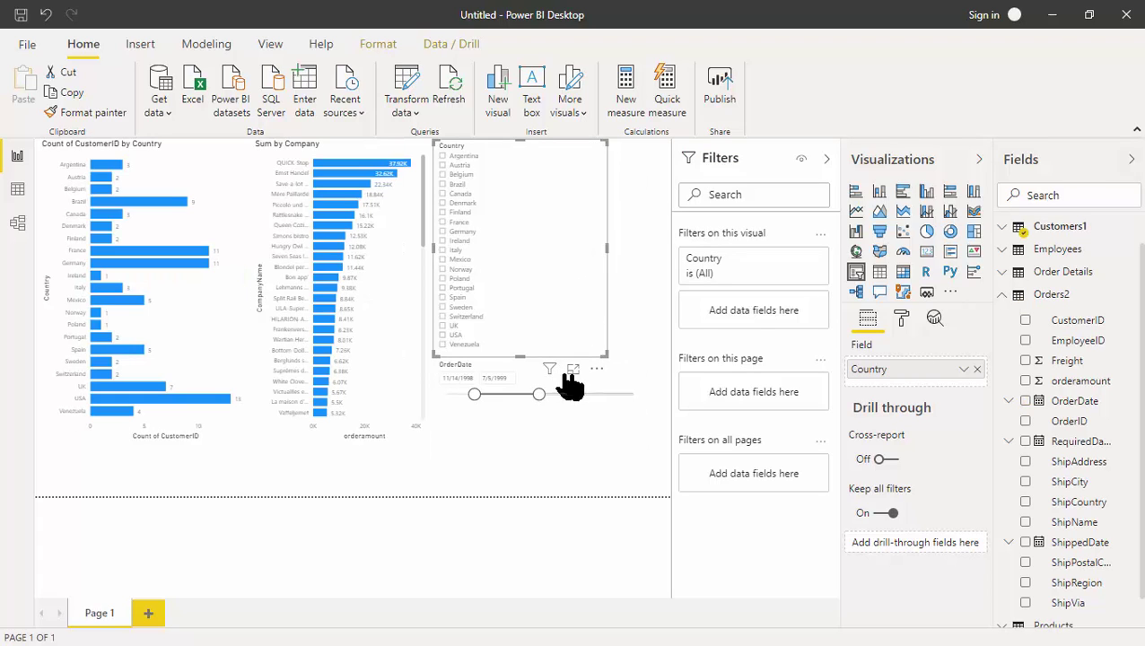
pyautogui.click(513, 397)
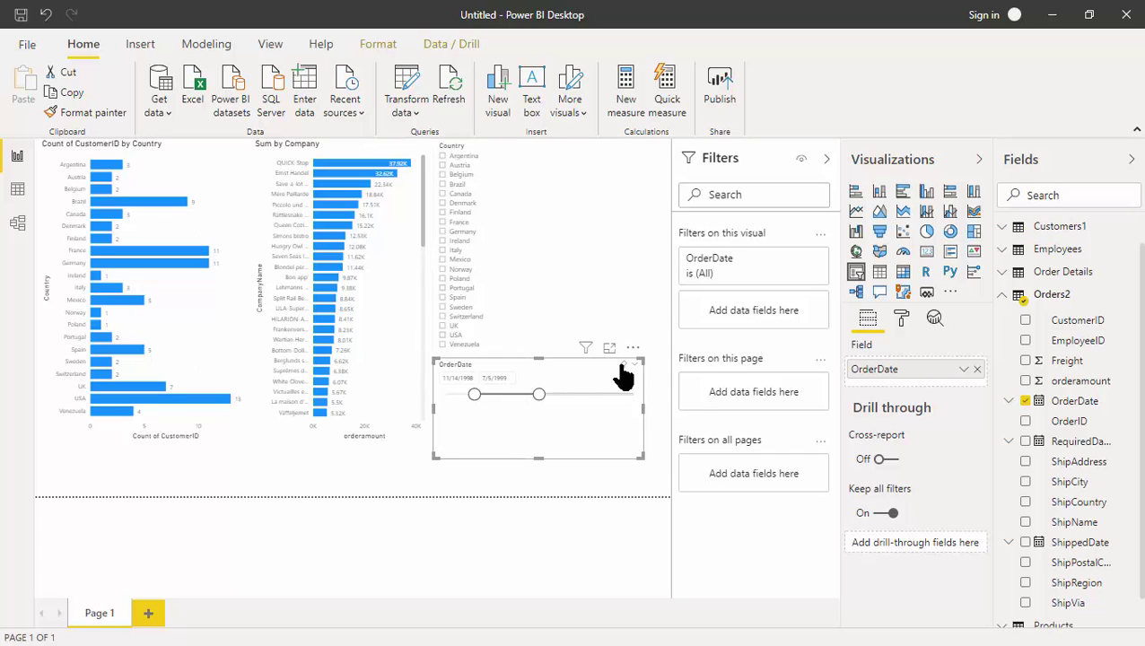
pyautogui.click(623, 370)
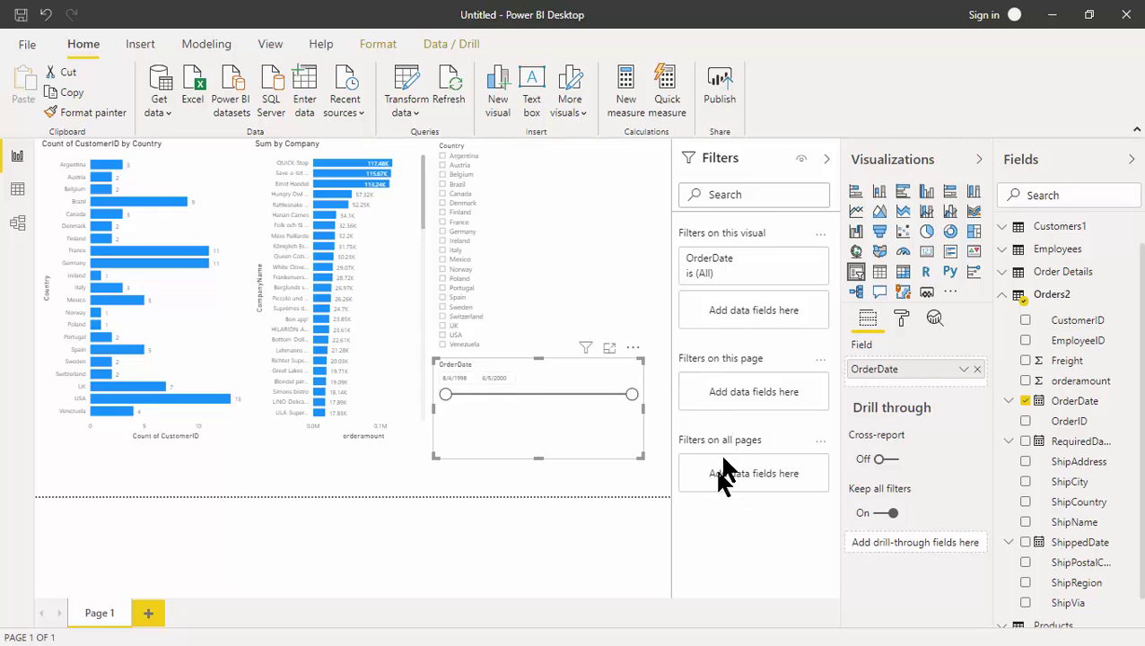
# - Select Germany in the Country slicer and narrow the slicer to free space beside it, then deselect it
pyautogui.click(523, 233)
pyautogui.moveTo(585, 249); pyautogui.dragTo(509, 247)
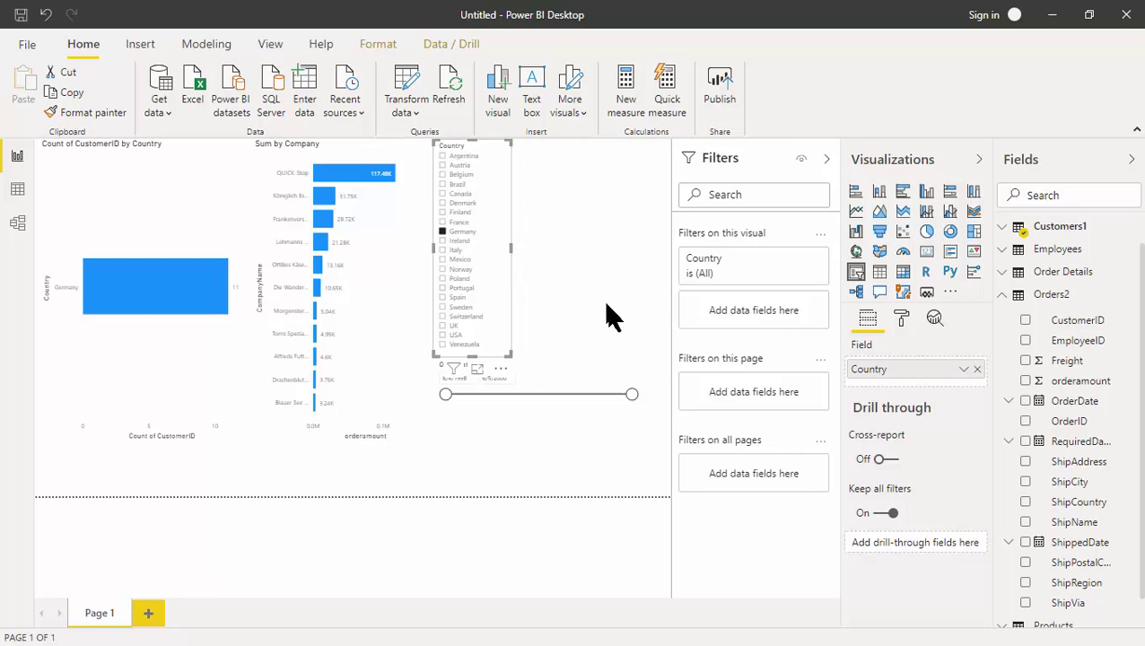
pyautogui.click(544, 163)
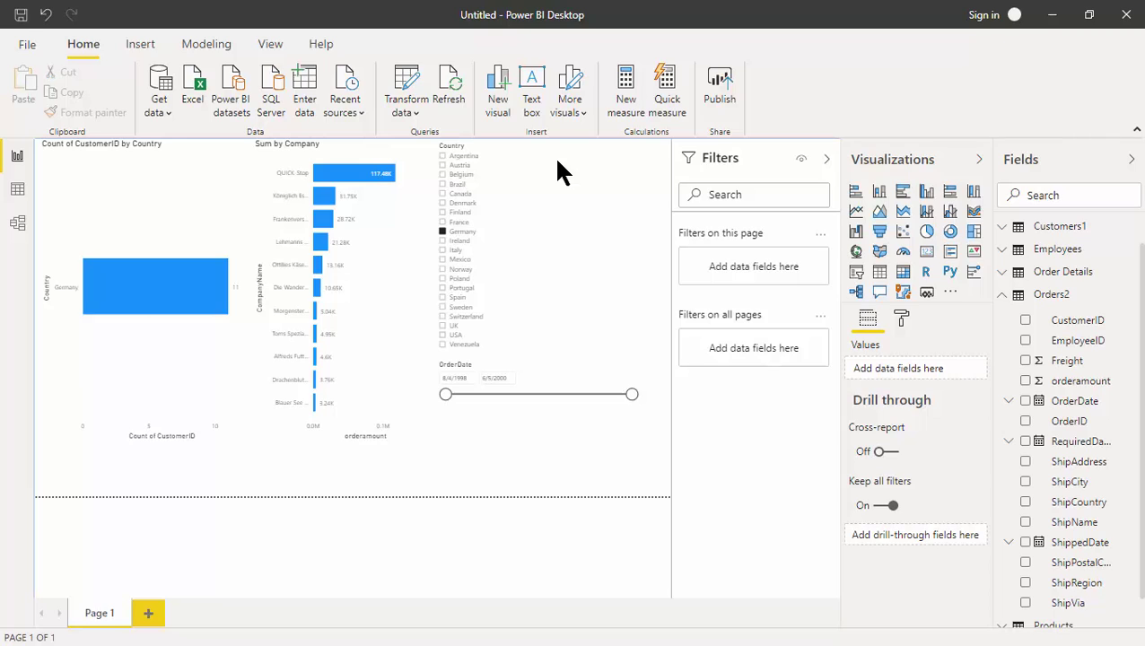
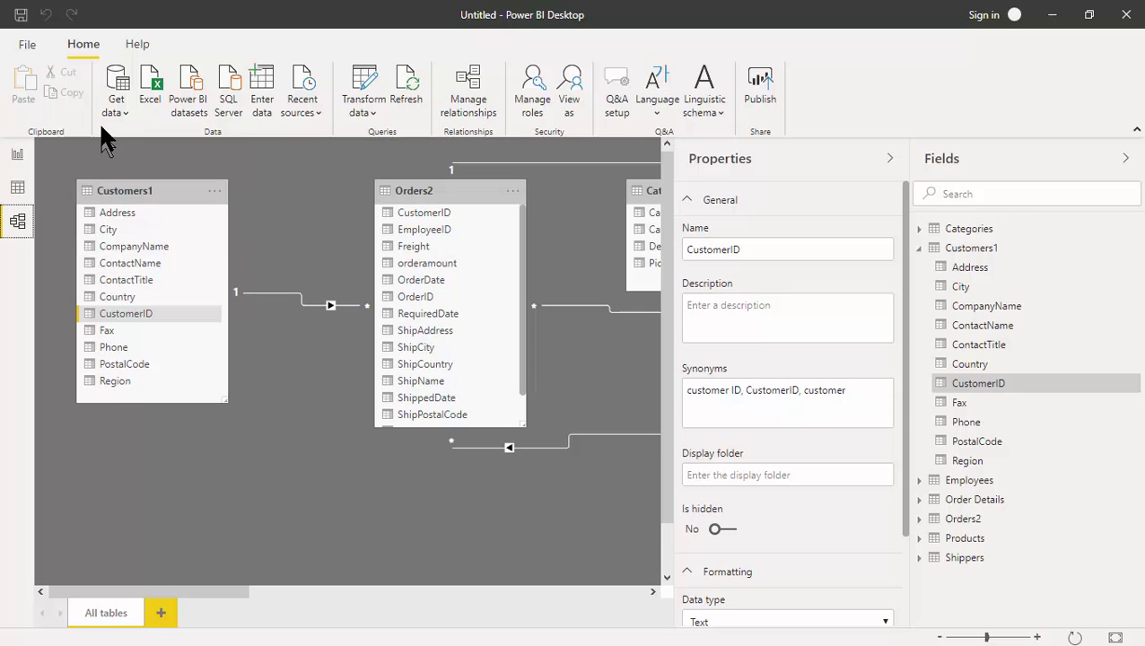
# - Return to the report page and add a slicer beside Country using the LastName field of Employees
pyautogui.click(19, 150)
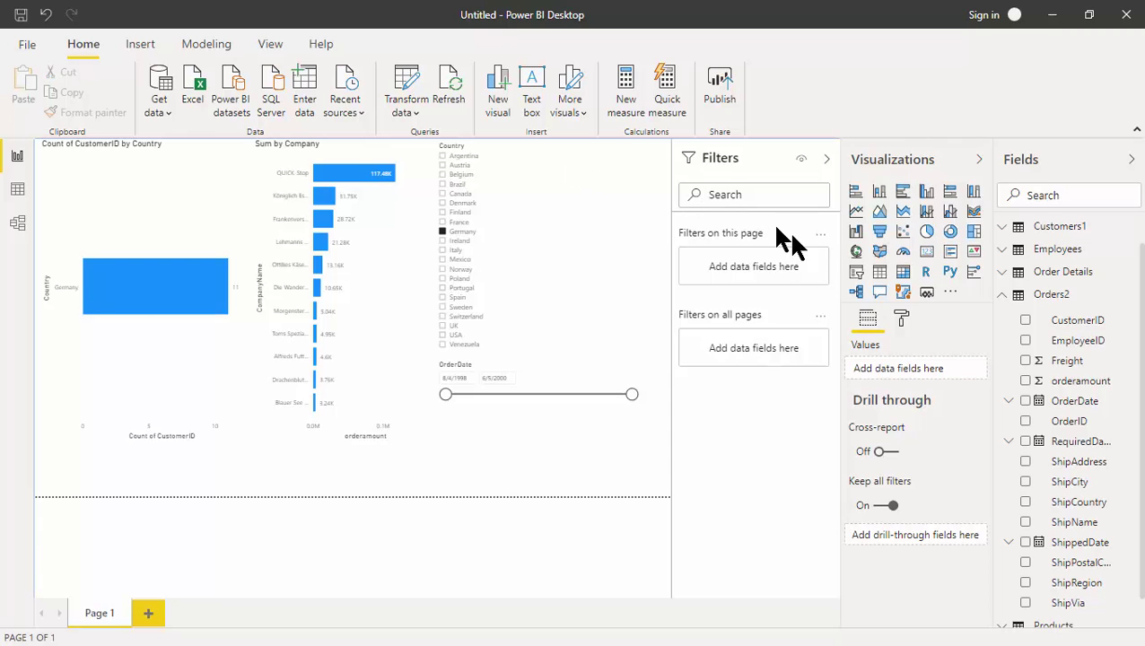
pyautogui.click(856, 274)
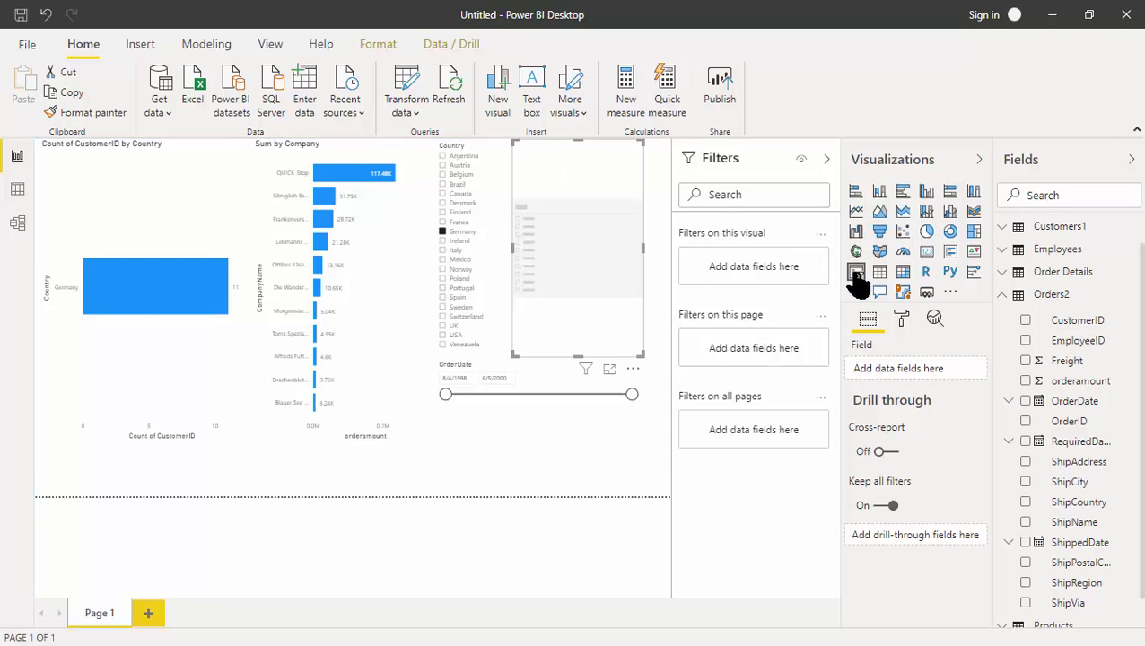
pyautogui.click(1000, 253)
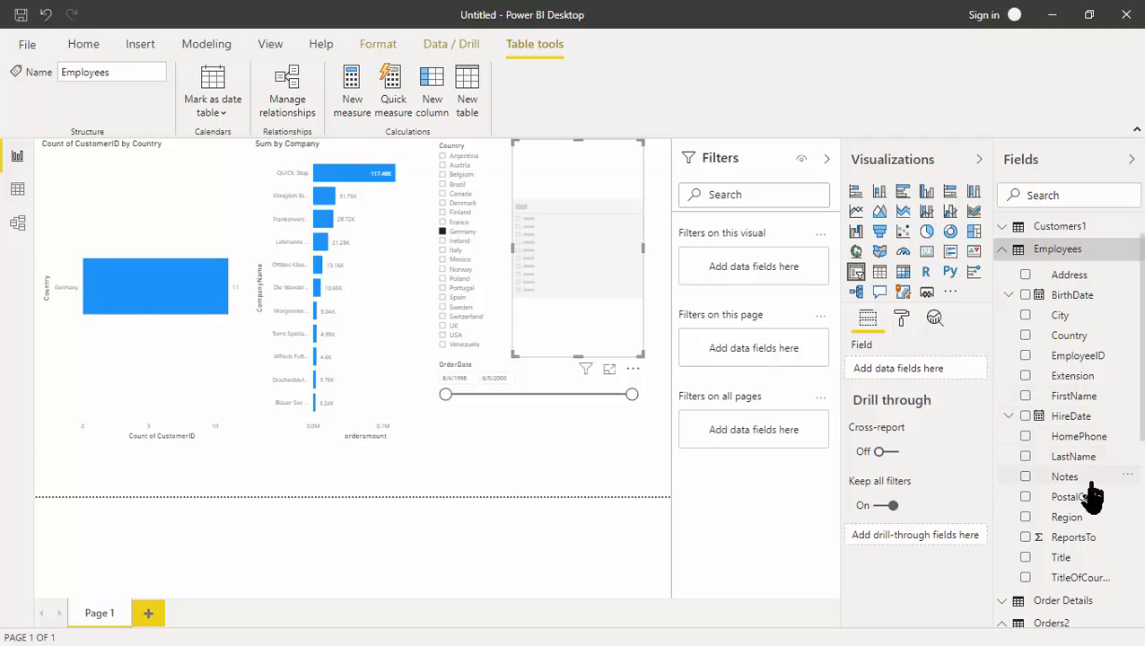
pyautogui.moveTo(1080, 468); pyautogui.dragTo(941, 382)
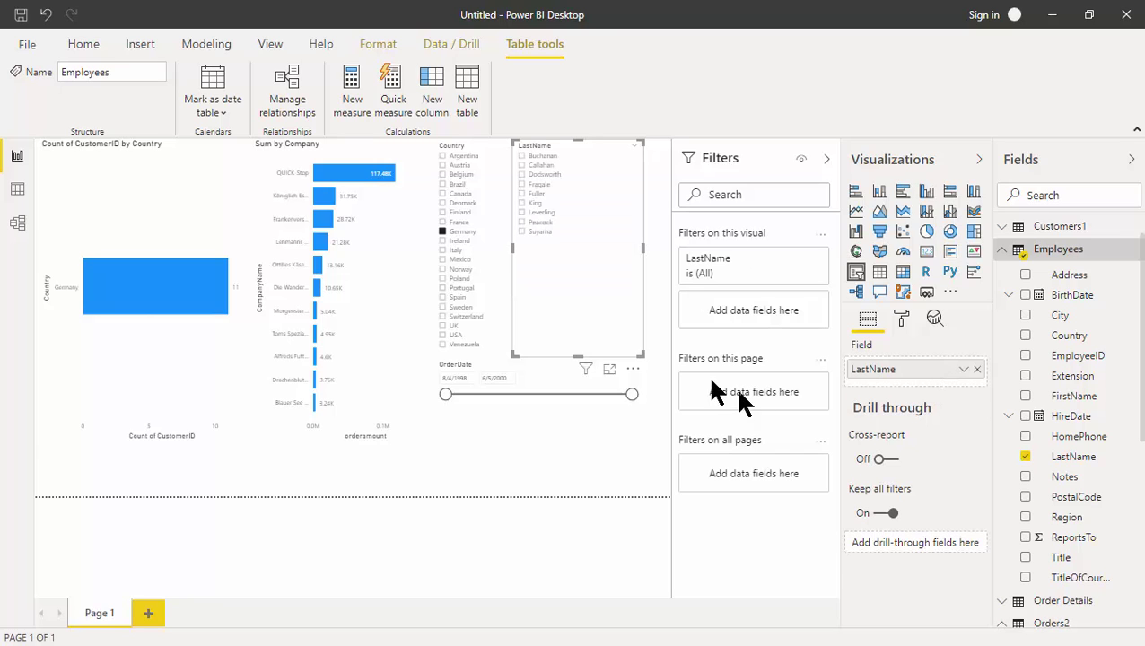
# - Shorten the LastName slicer to fit its list and shift the Sum by Company chart slightly downward
pyautogui.moveTo(576, 353); pyautogui.dragTo(578, 248)
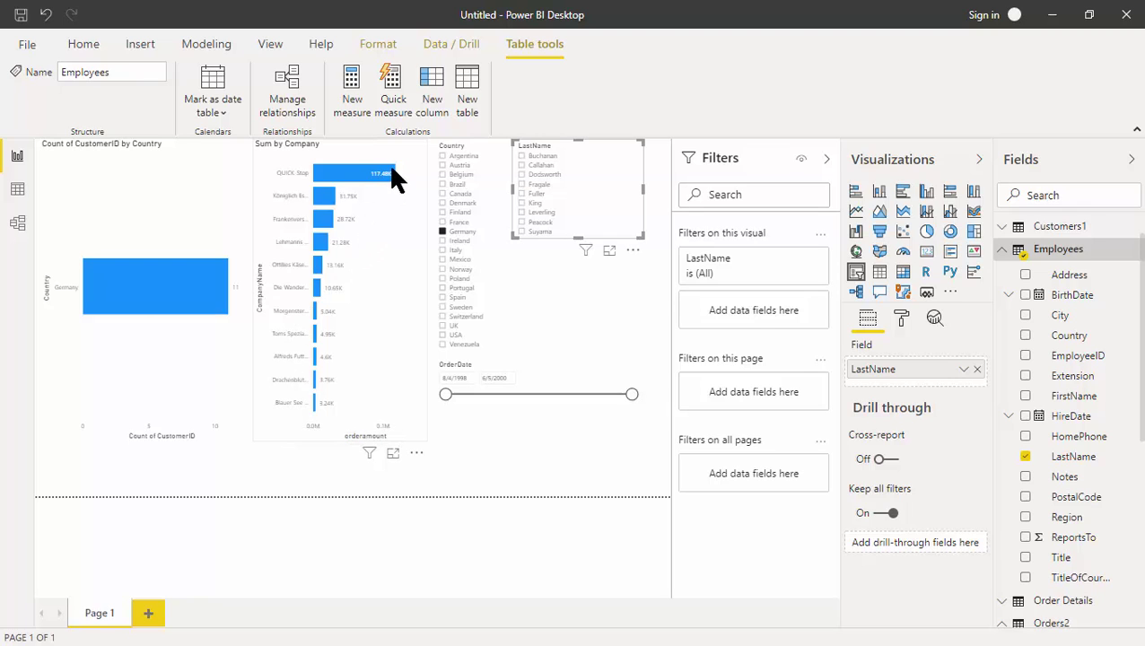
pyautogui.click(329, 358)
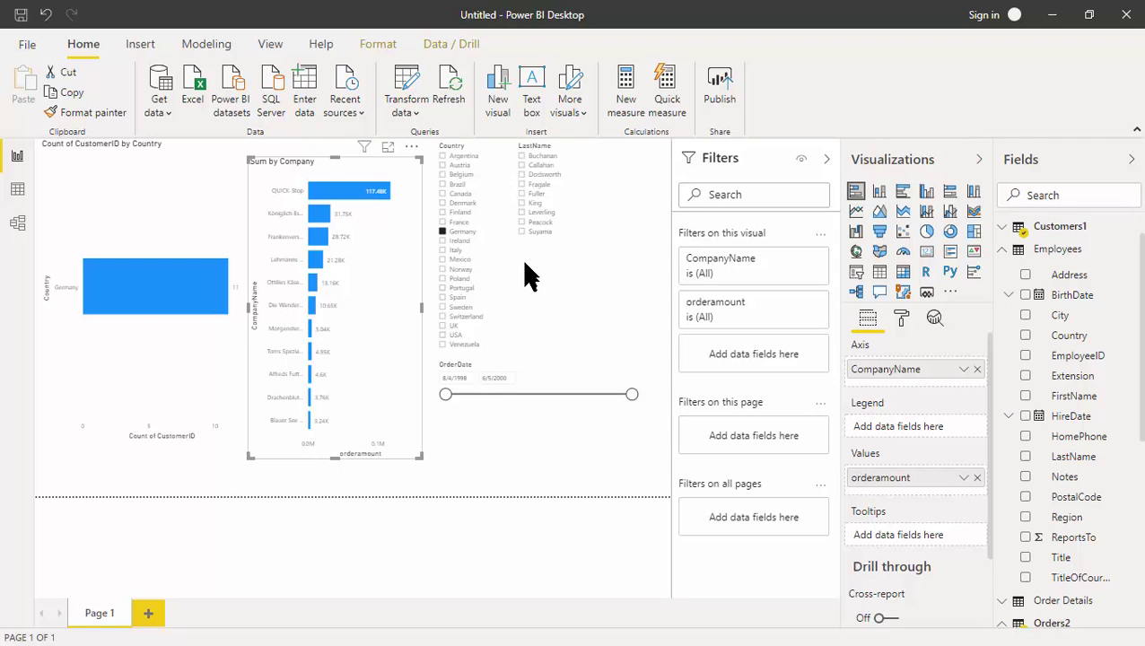
# - Filter the charts by several employees one at a time in the LastName slicer, ending with the first employee listed
pyautogui.click(529, 175)
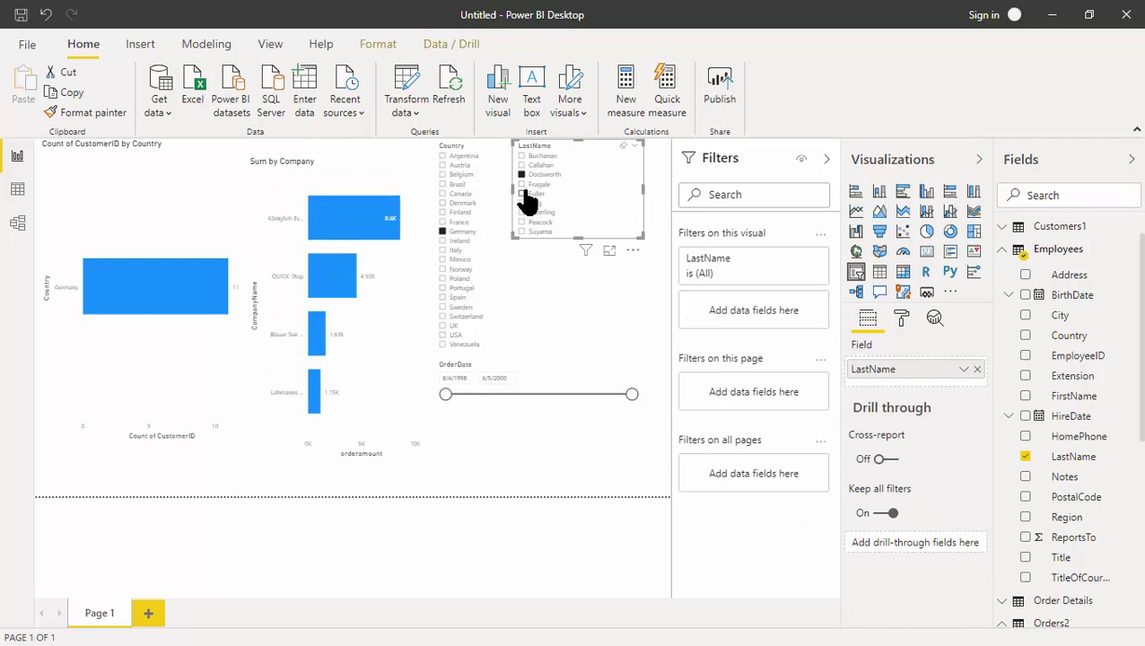
pyautogui.click(522, 193)
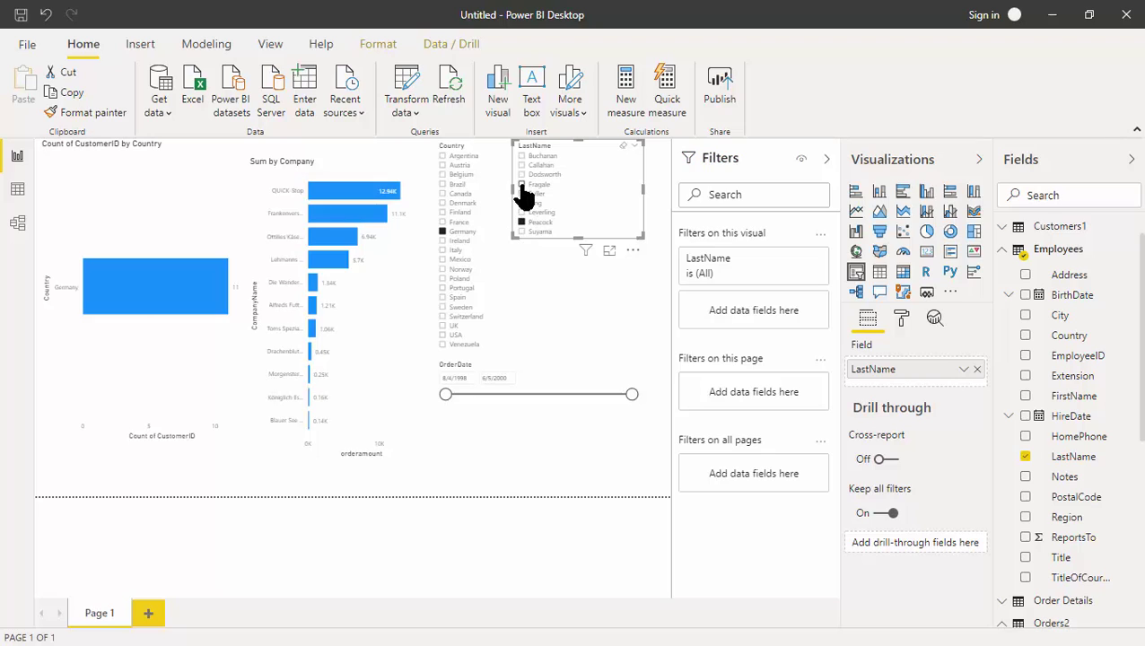
pyautogui.click(523, 175)
pyautogui.click(525, 165)
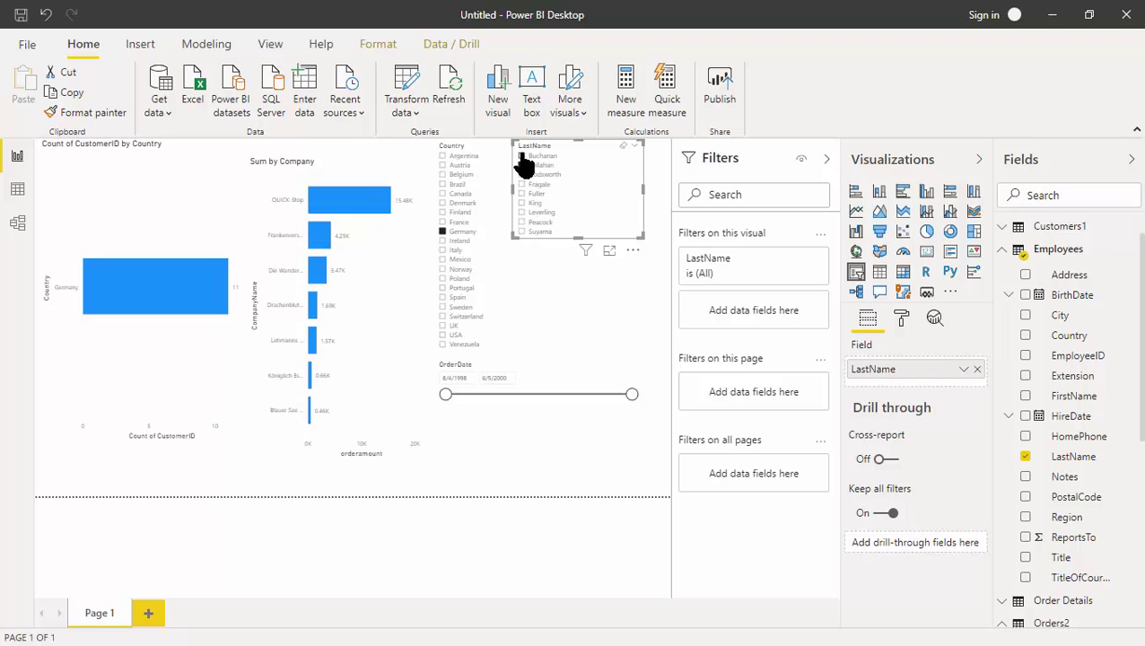
pyautogui.click(523, 156)
# - Switch the Country filter through France and Argentina to Mexico, and end the OrderDate range at 8/28/1999
pyautogui.click(445, 165)
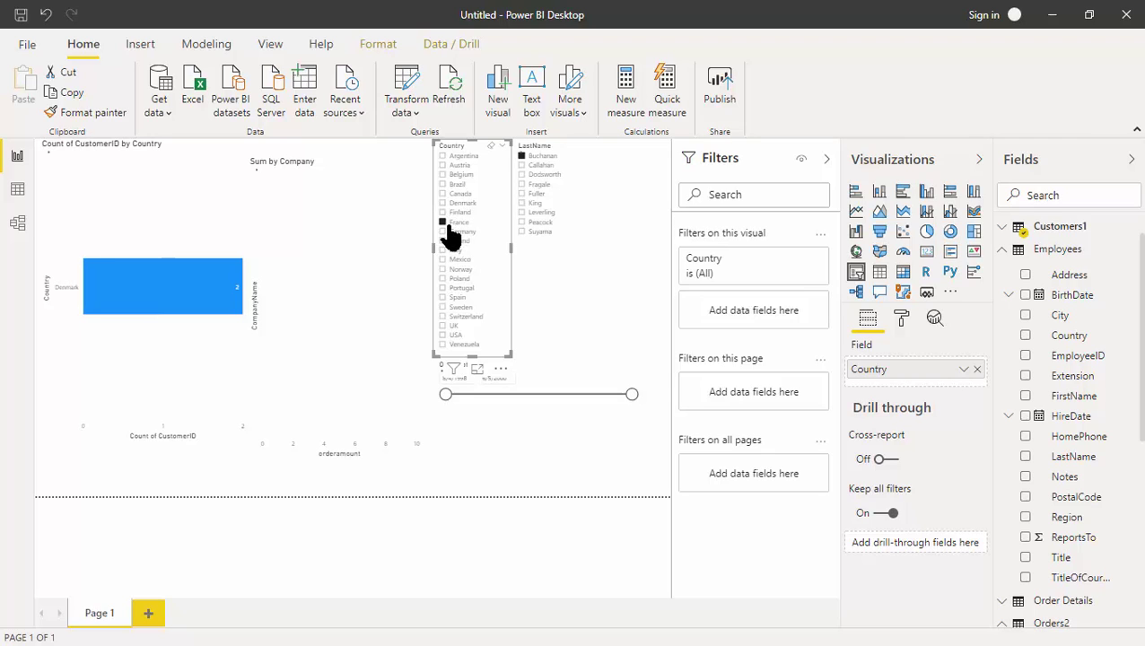
pyautogui.click(443, 156)
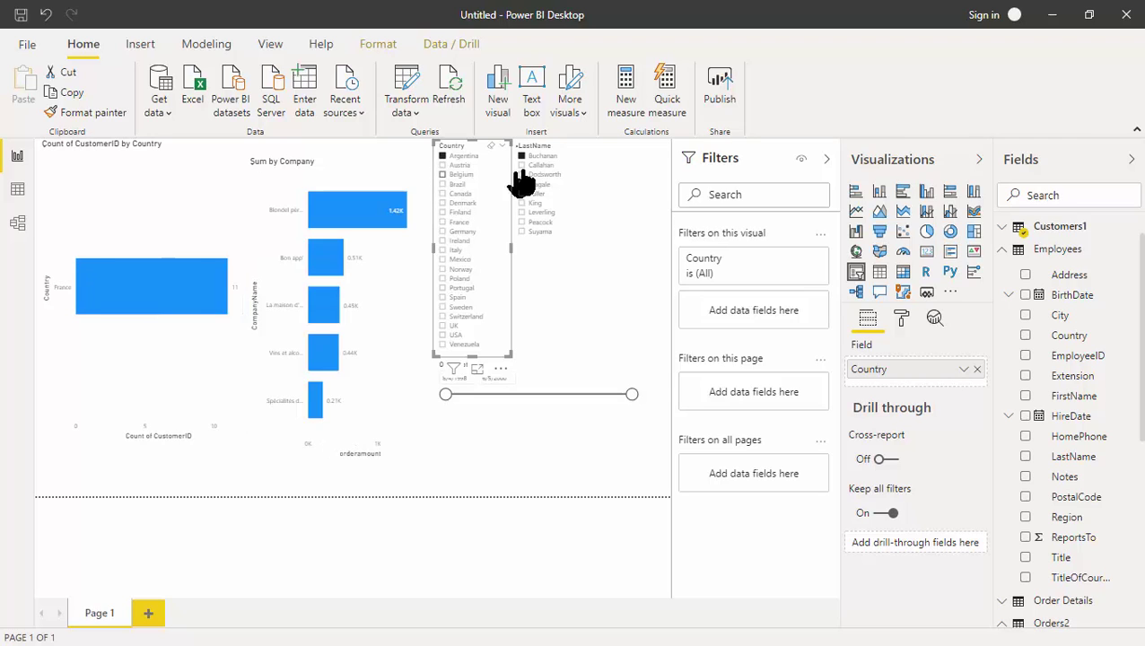
pyautogui.click(443, 260)
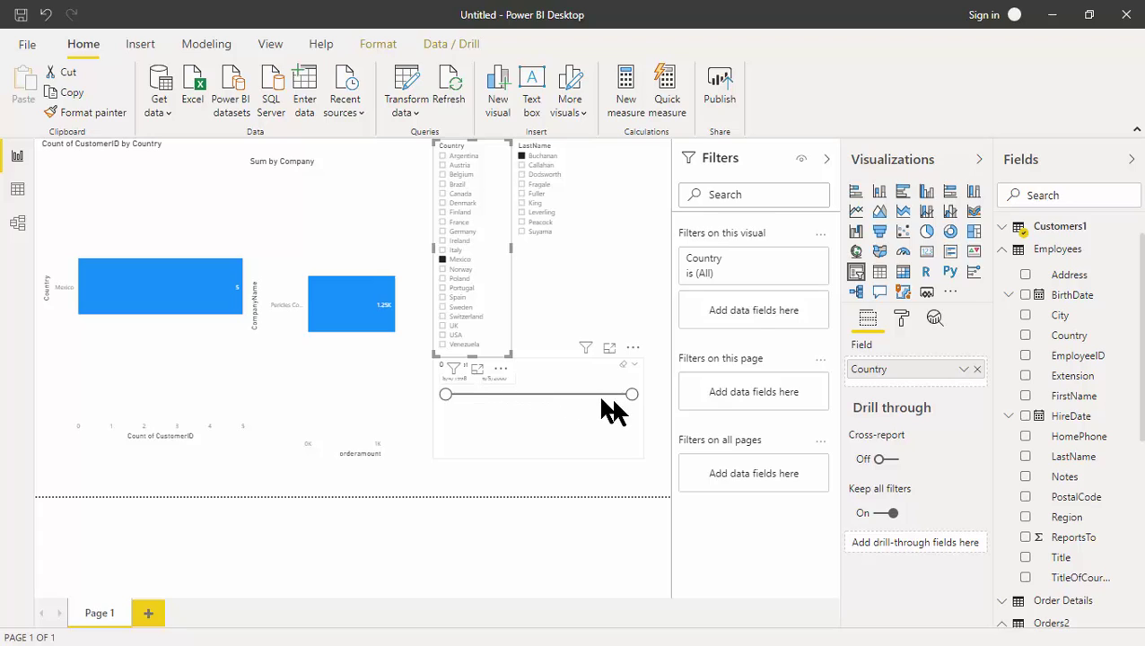
pyautogui.moveTo(631, 395); pyautogui.dragTo(555, 395)
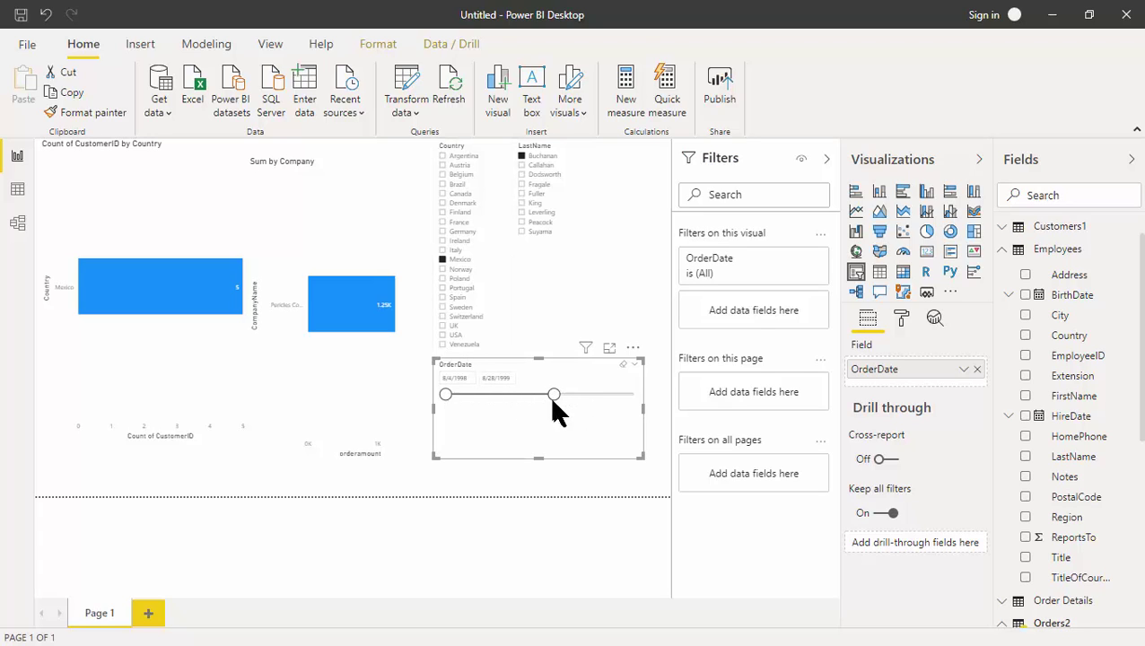
# - Change the Country filter to Sweden and then Austria, keeping the first employee selected in the LastName slicer
pyautogui.click(451, 284)
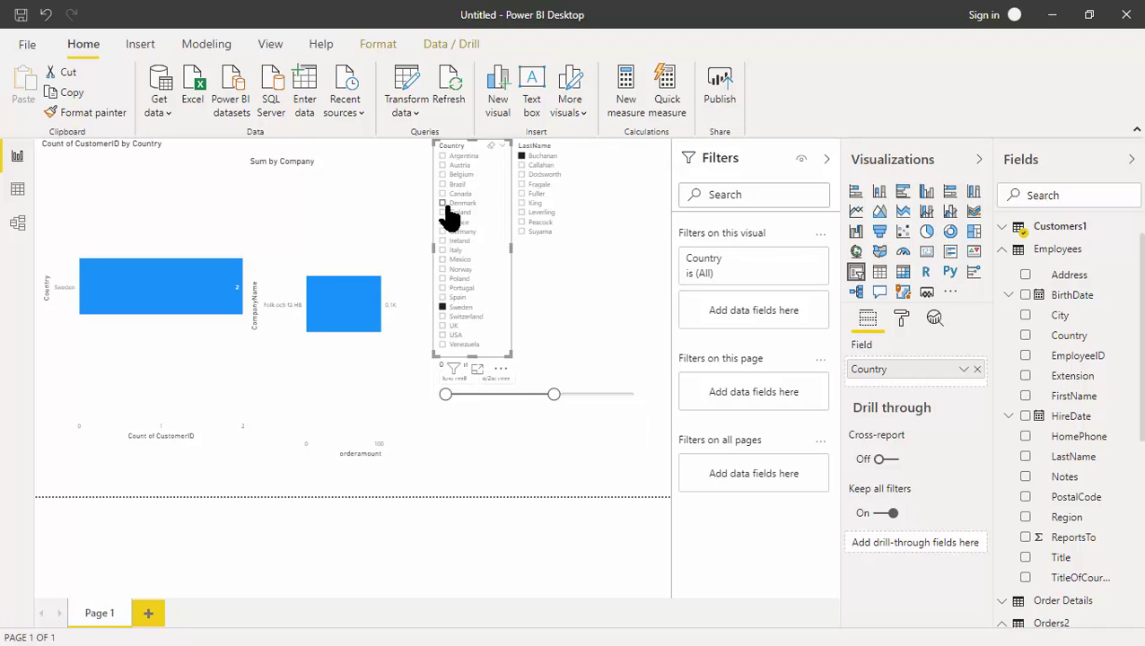
pyautogui.click(444, 166)
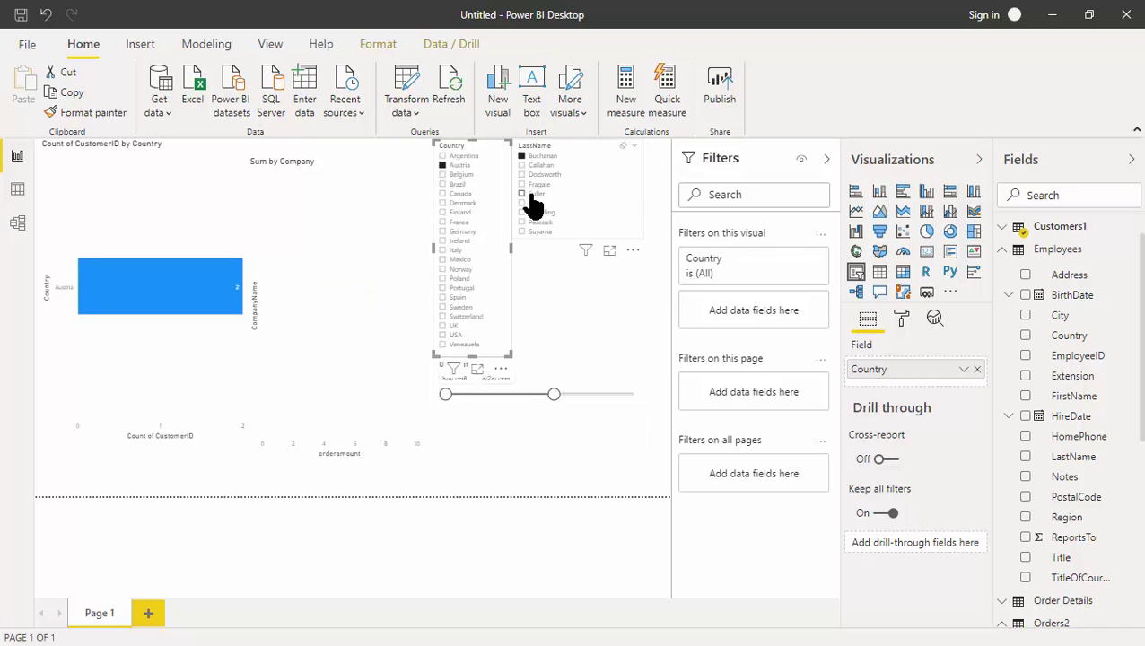
pyautogui.click(521, 156)
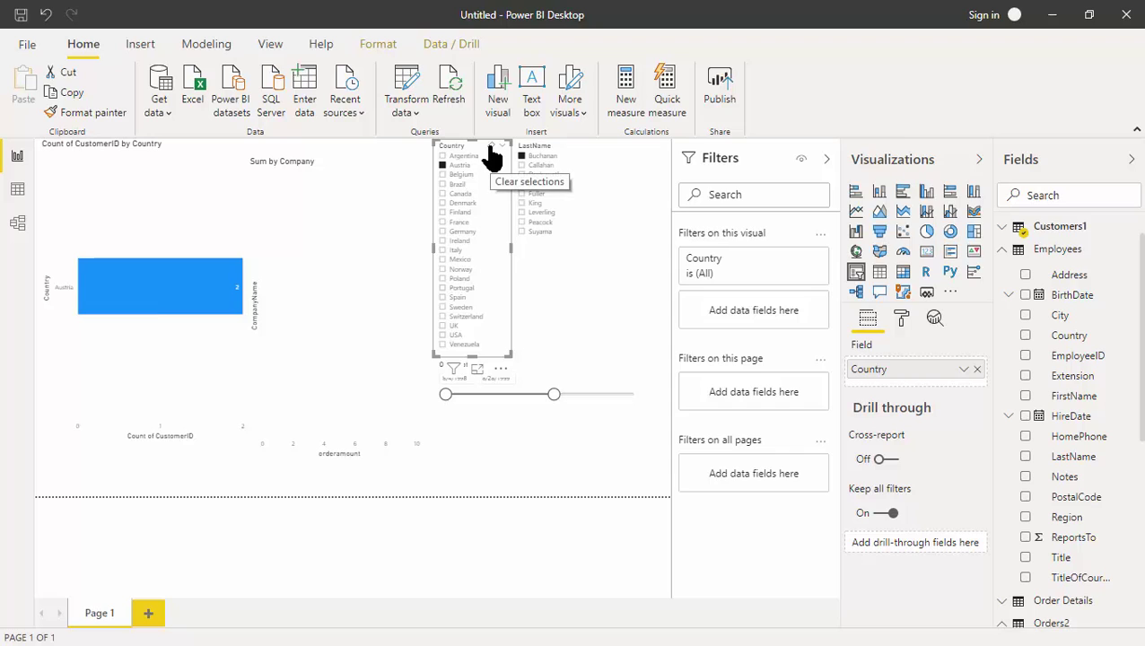
# - Clear the selections in the Country, LastName and OrderDate slicers
pyautogui.click(491, 150)
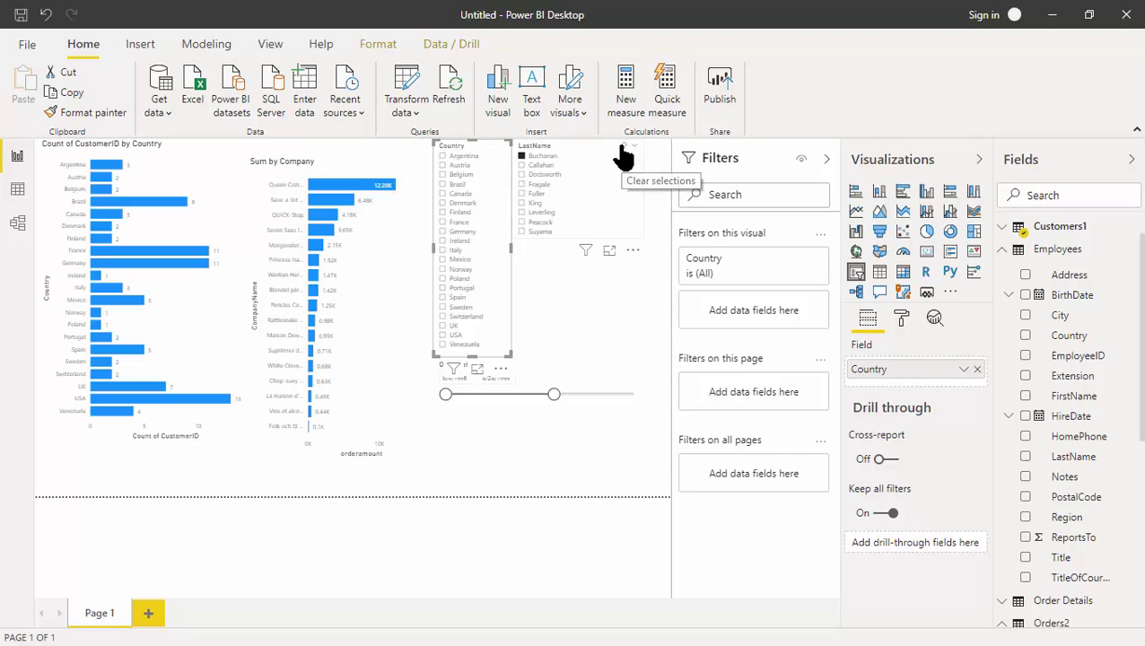
pyautogui.click(623, 150)
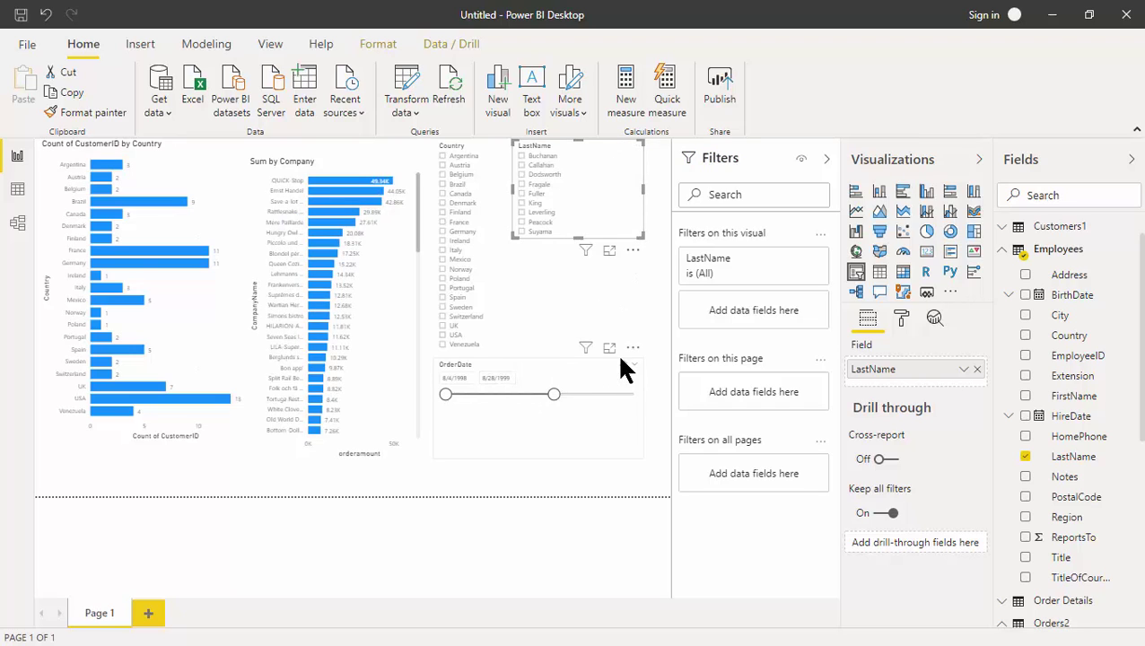
pyautogui.click(623, 366)
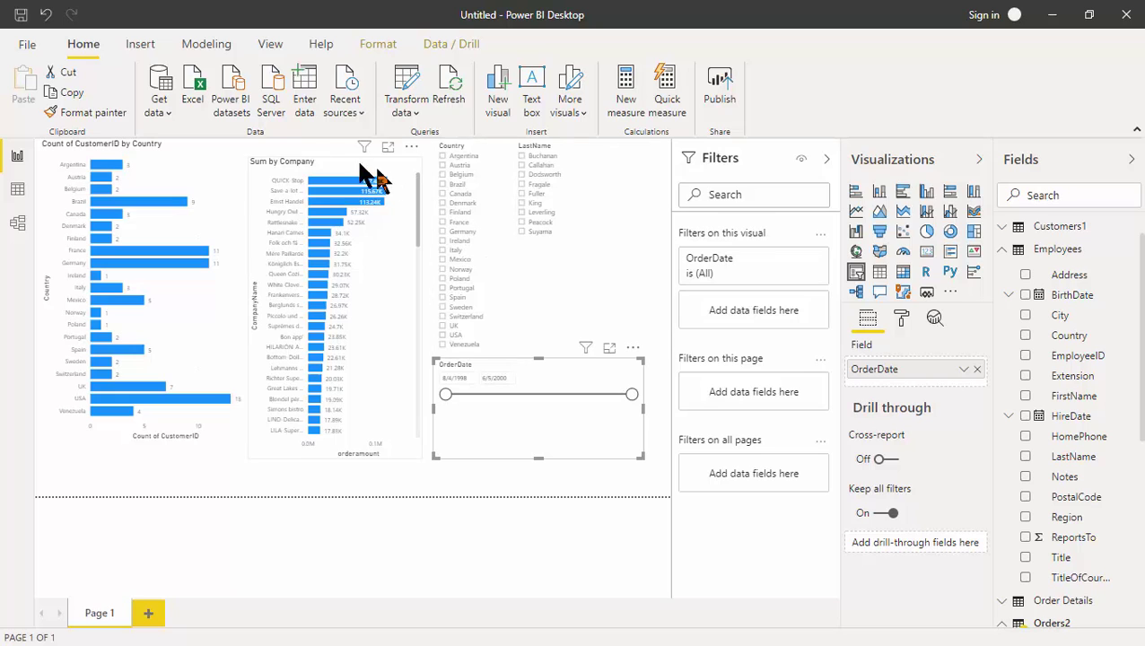
# - Save the report as a Power BI file named "Class report" in the Pictures folder
pyautogui.click(18, 14)
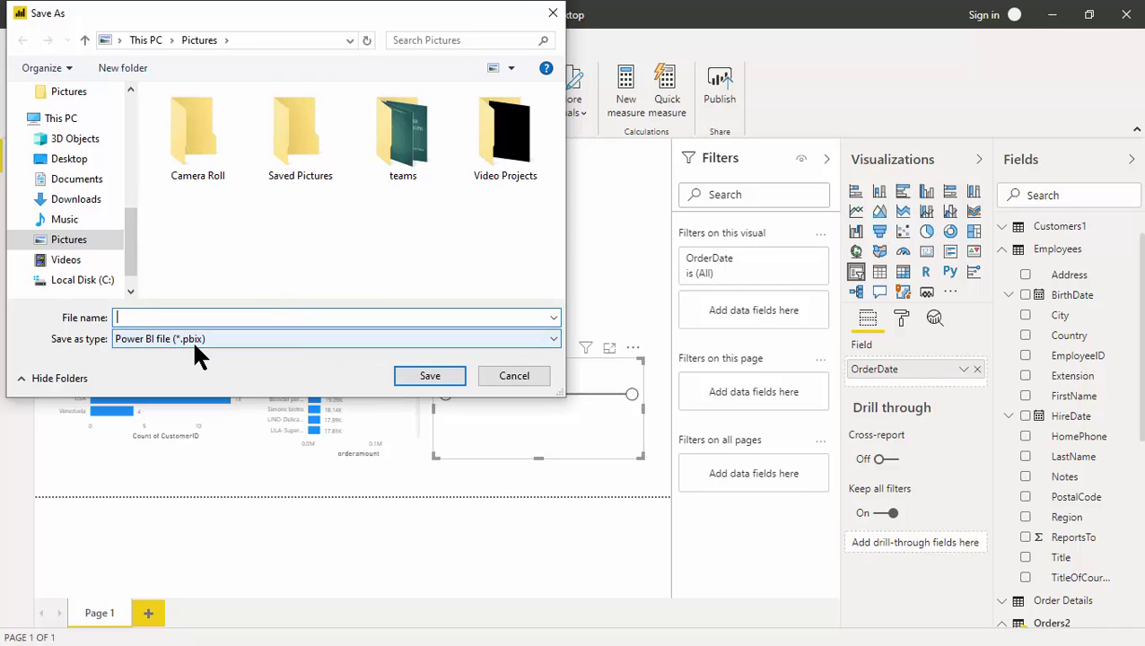
pyautogui.write('Class report')
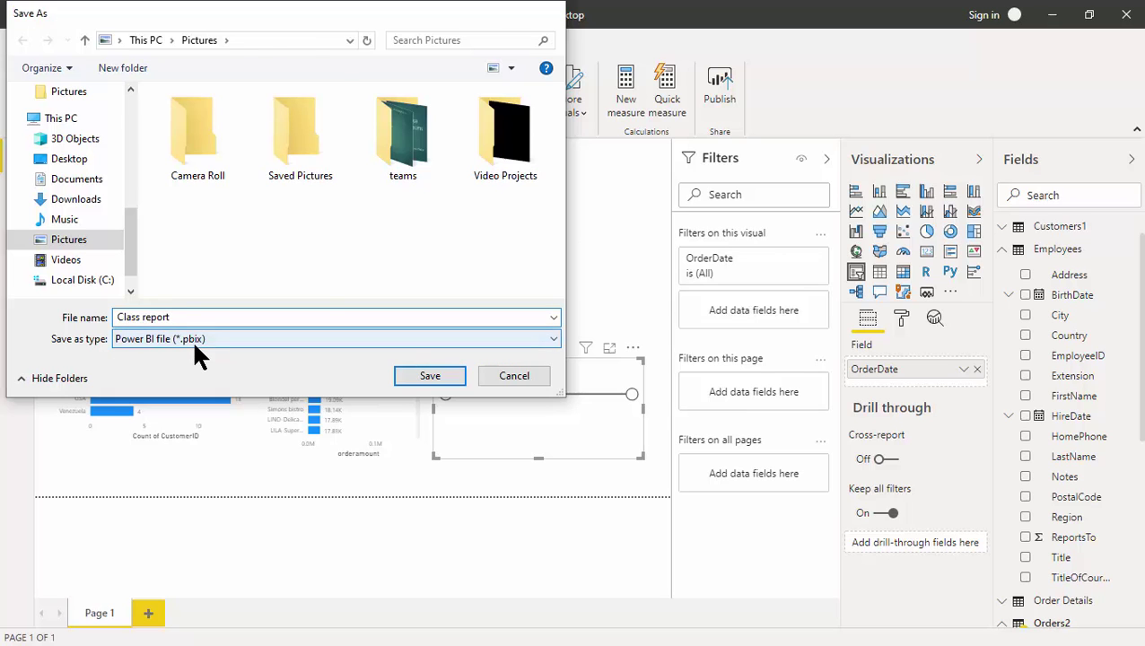
pyautogui.press('Return')
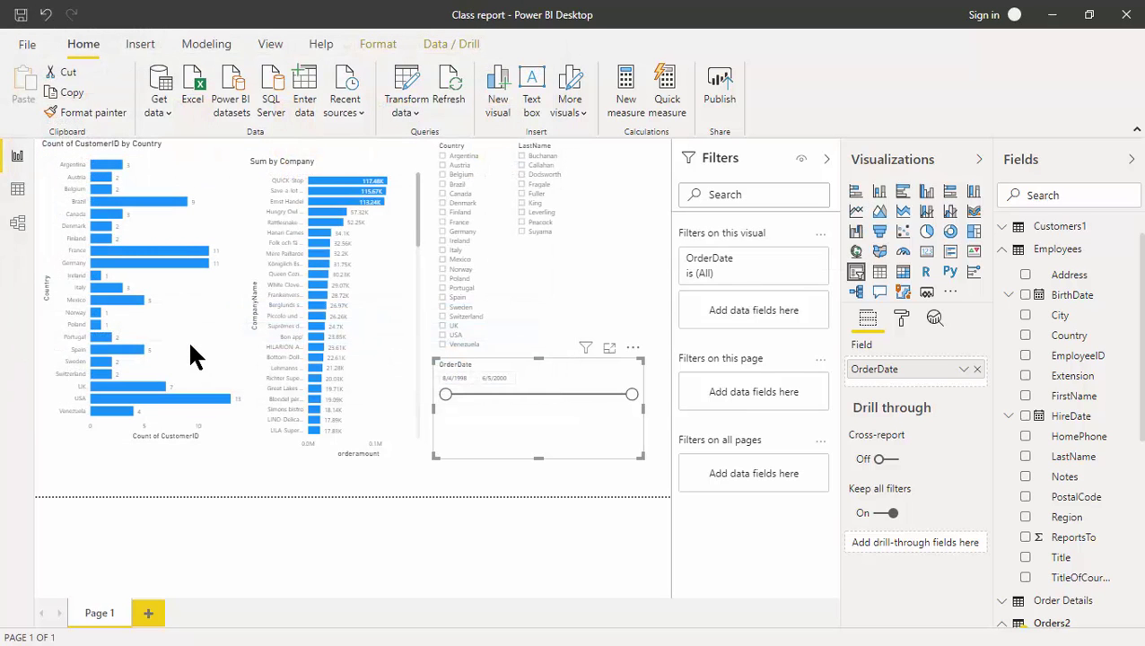